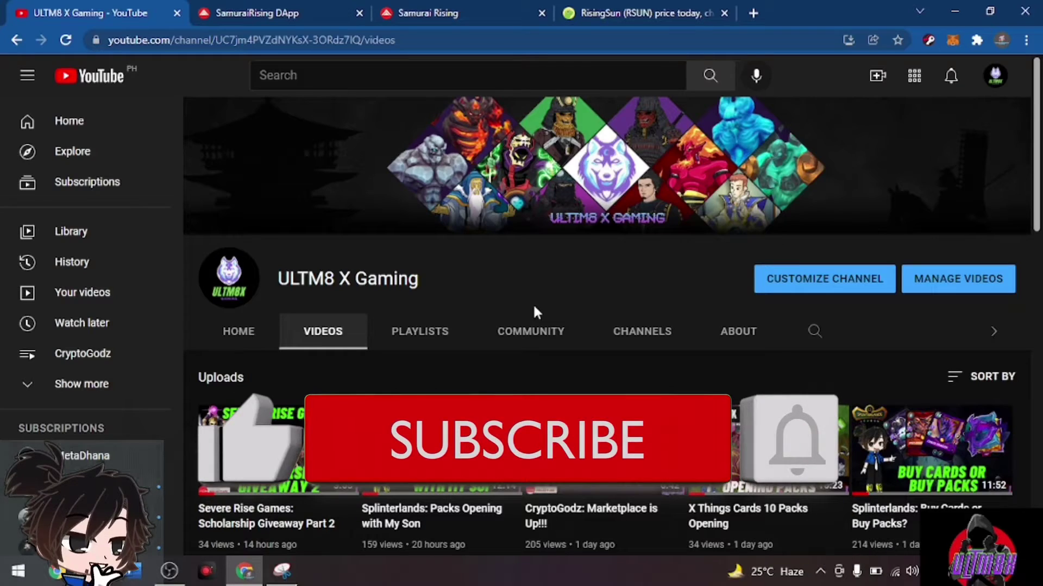
scroll(532, 303, down, 1)
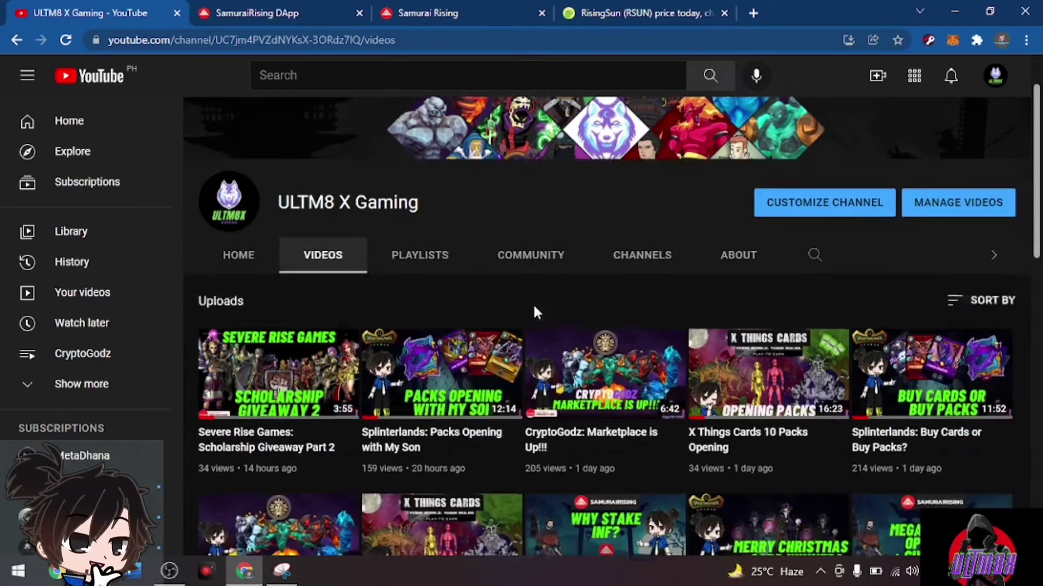
scroll(533, 304, down, 3)
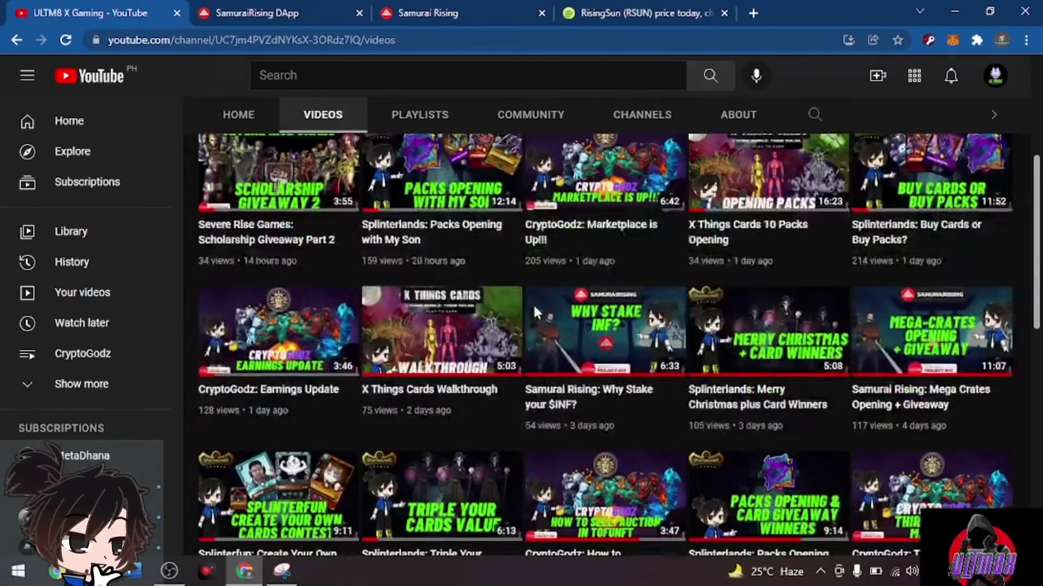
scroll(532, 304, down, 1)
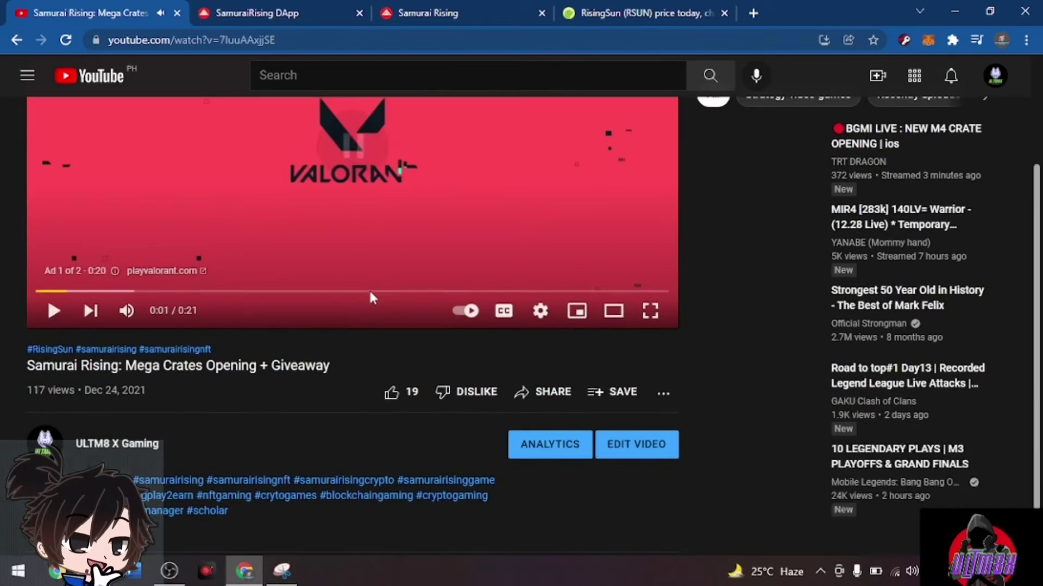
scroll(369, 294, down, 3)
scroll(369, 297, down, 2)
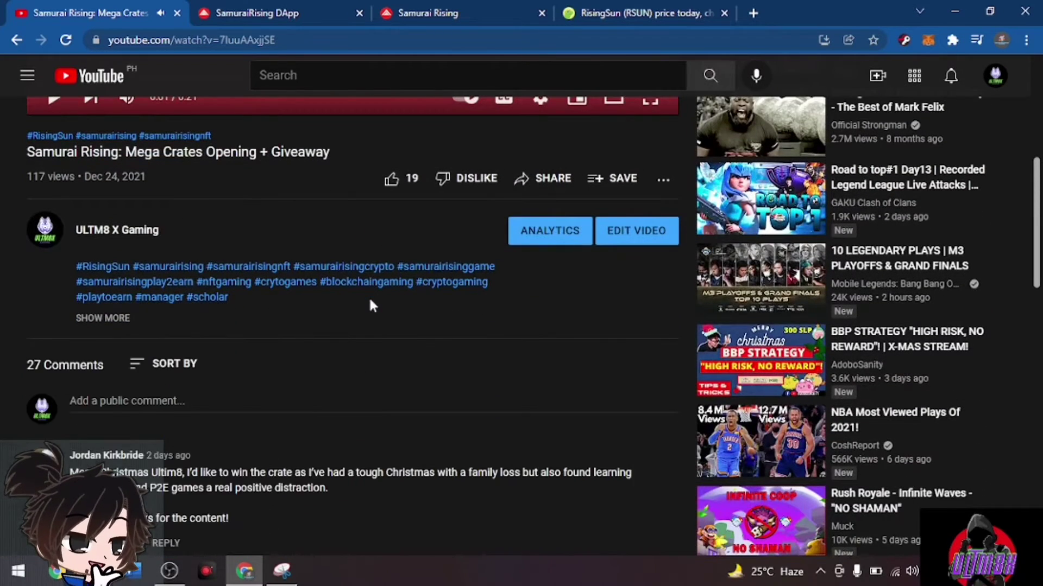
scroll(369, 296, down, 3)
scroll(369, 297, down, 2)
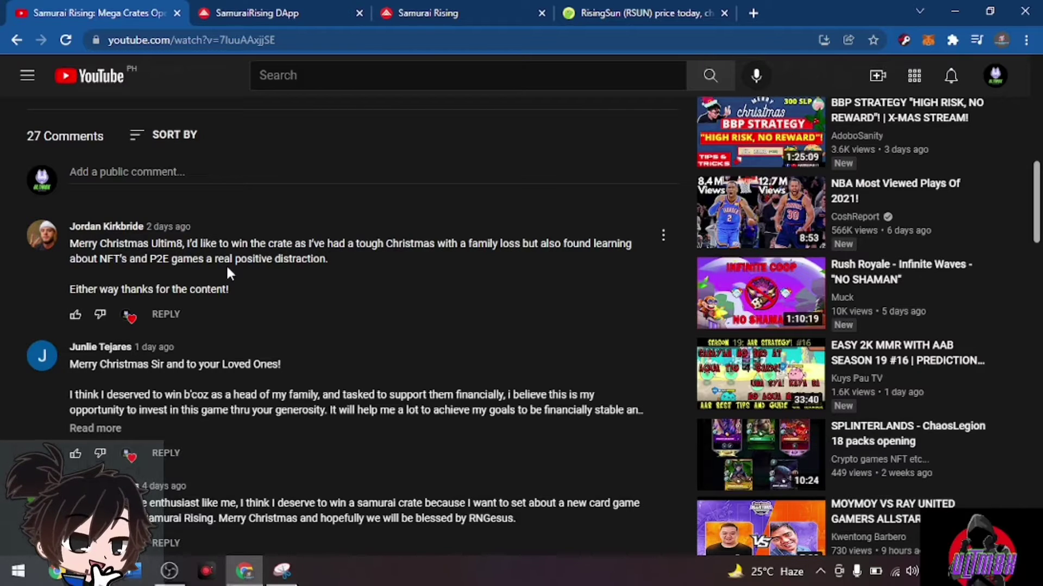
scroll(269, 280, down, 2)
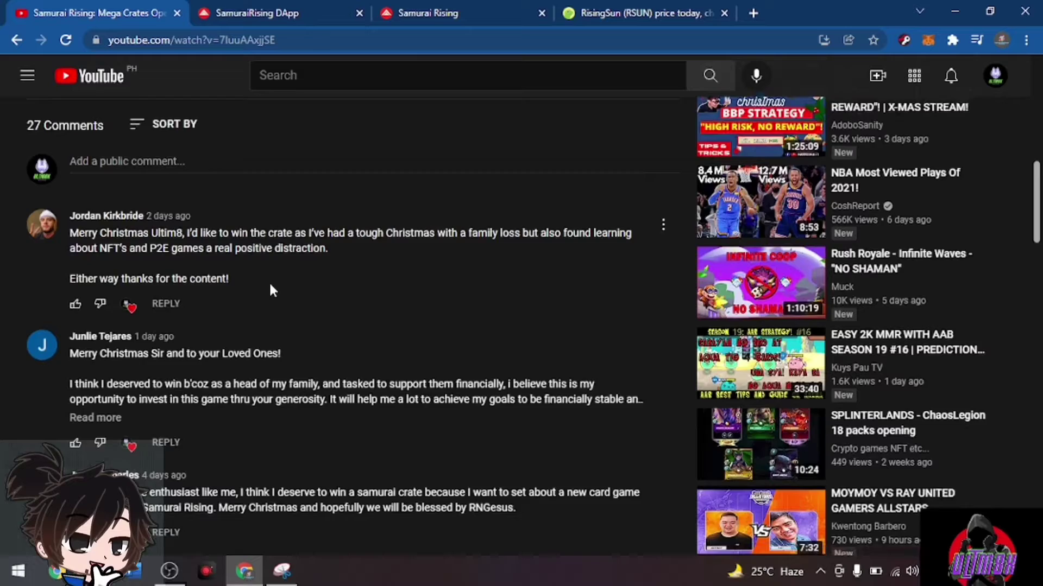
scroll(269, 281, down, 2)
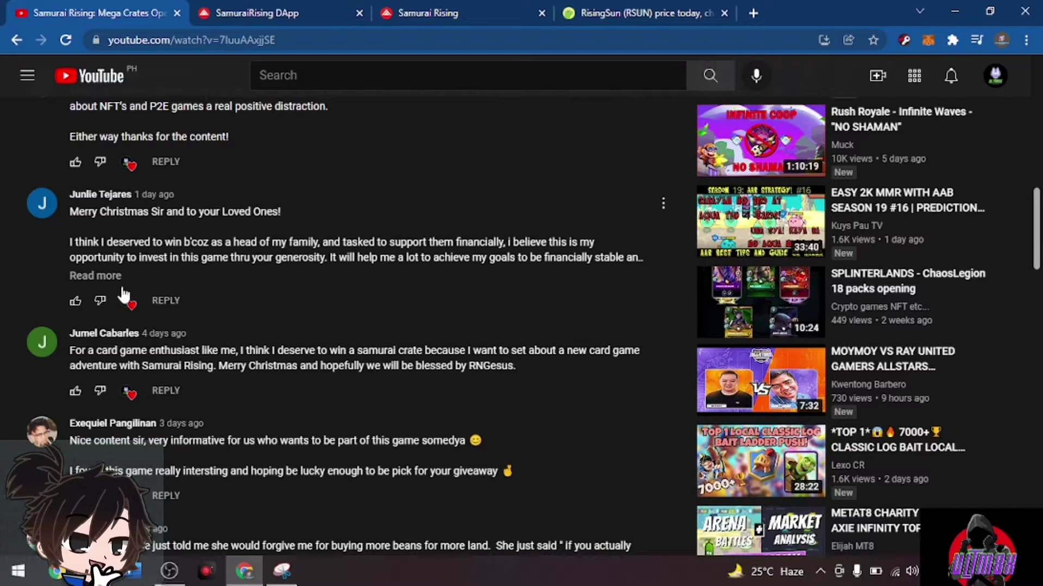
Expand the second comment, about supporting a family financially, with 'Read more'.
click(94, 275)
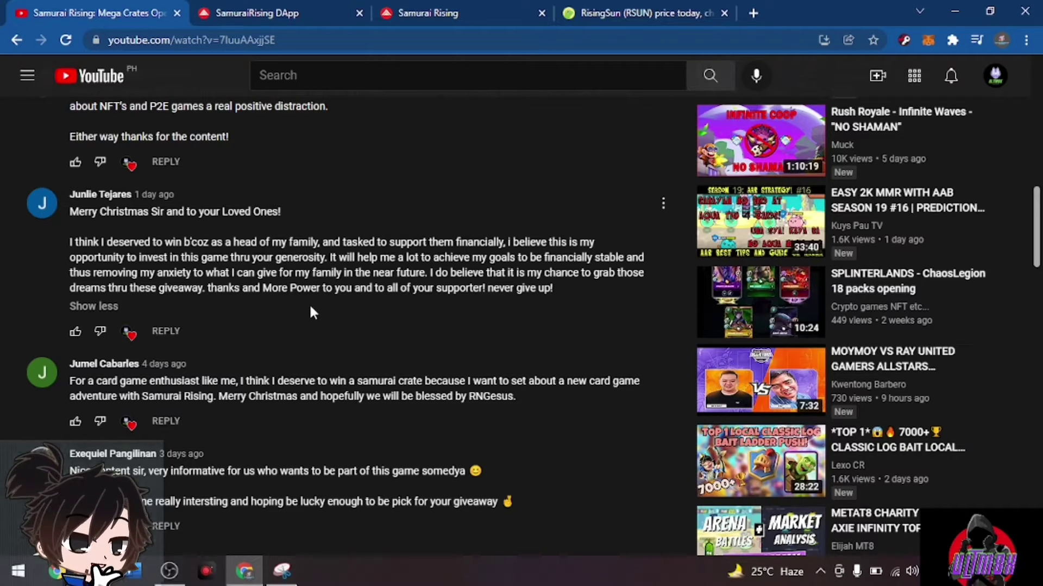
scroll(309, 303, down, 2)
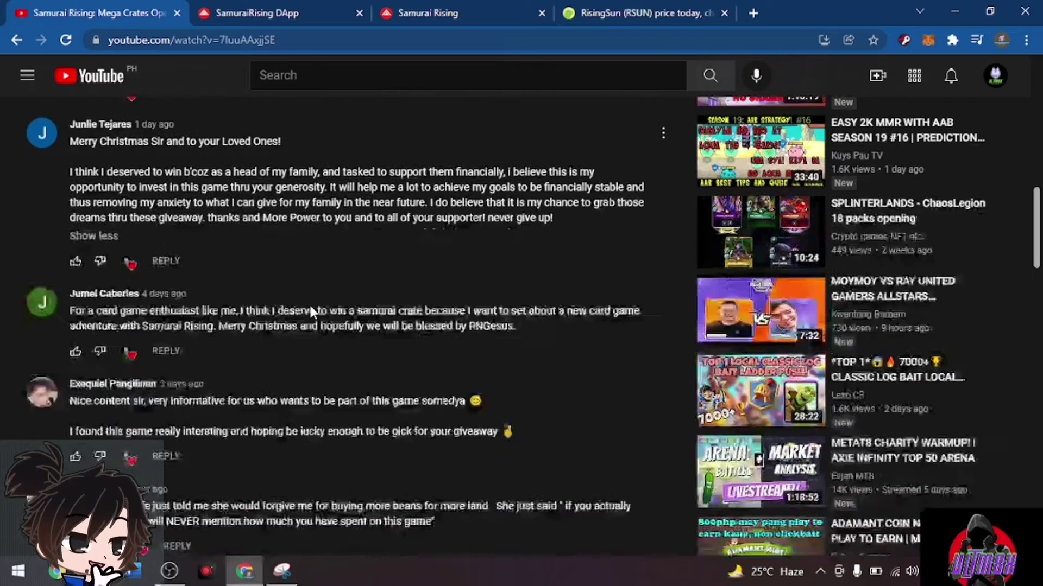
scroll(308, 303, down, 1)
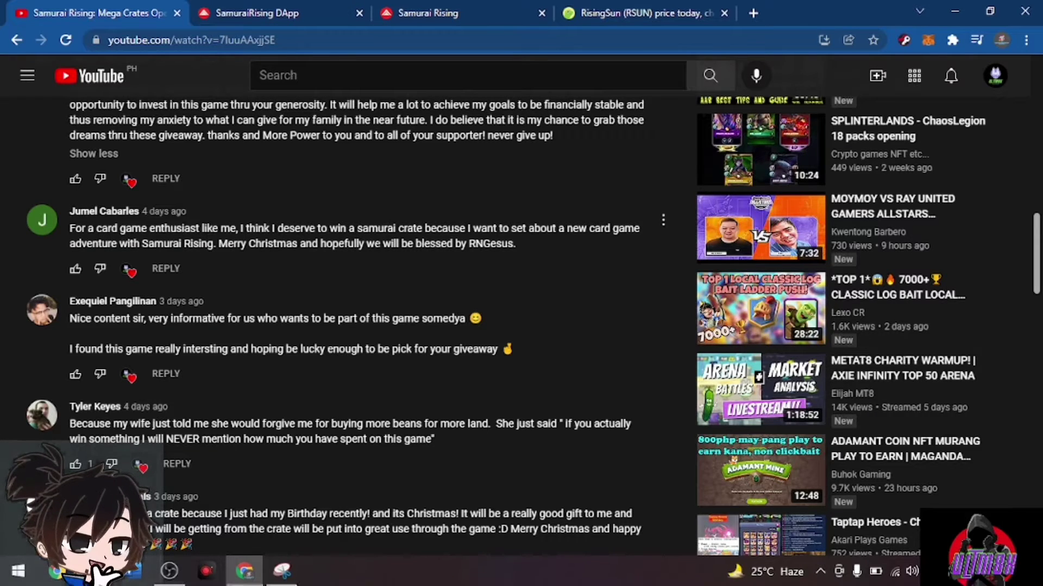
scroll(154, 251, down, 1)
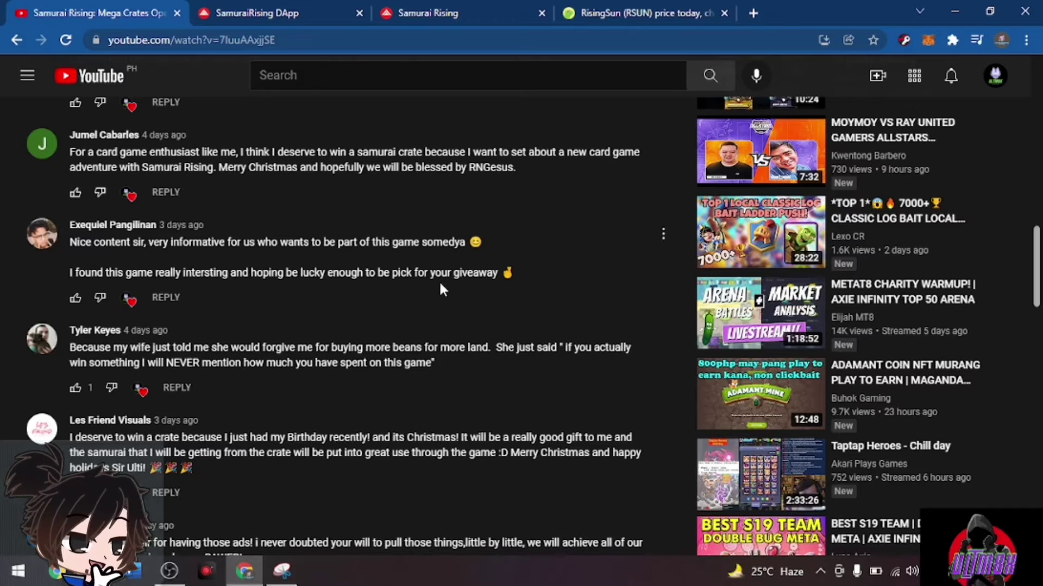
scroll(439, 281, down, 1)
scroll(439, 280, down, 1)
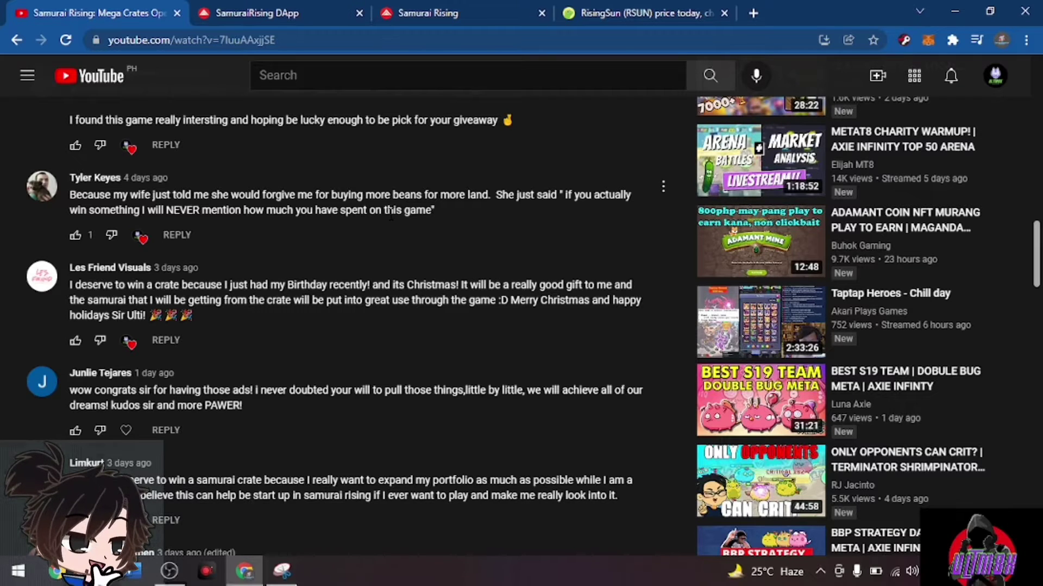
scroll(391, 326, down, 1)
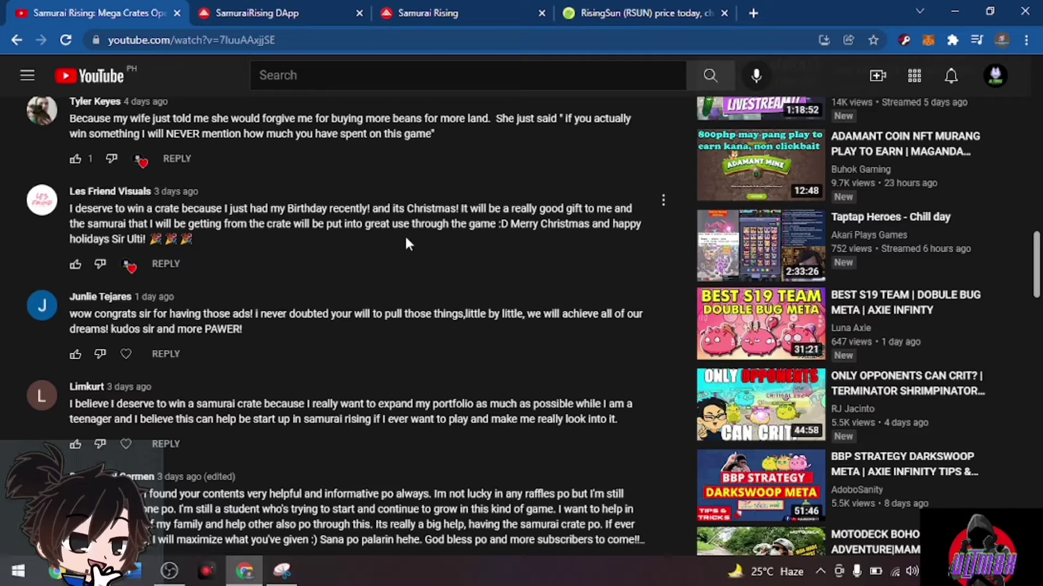
scroll(405, 235, down, 1)
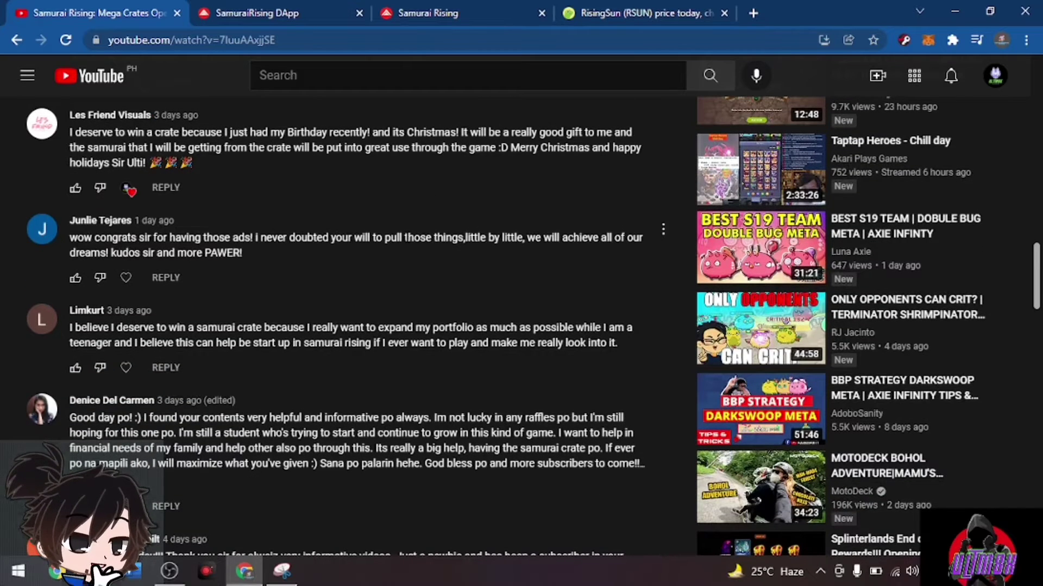
scroll(340, 224, down, 1)
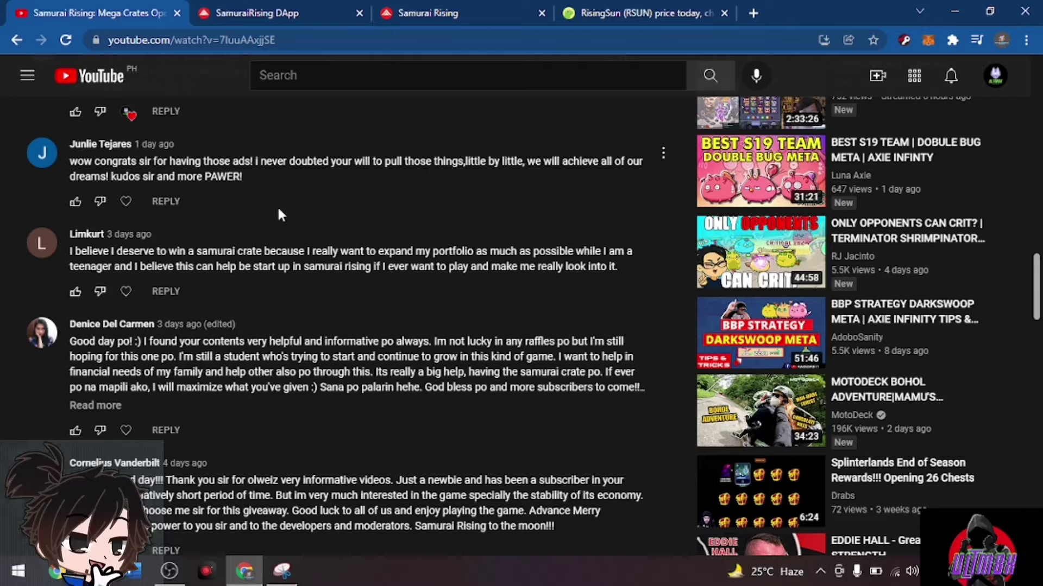
scroll(301, 205, down, 1)
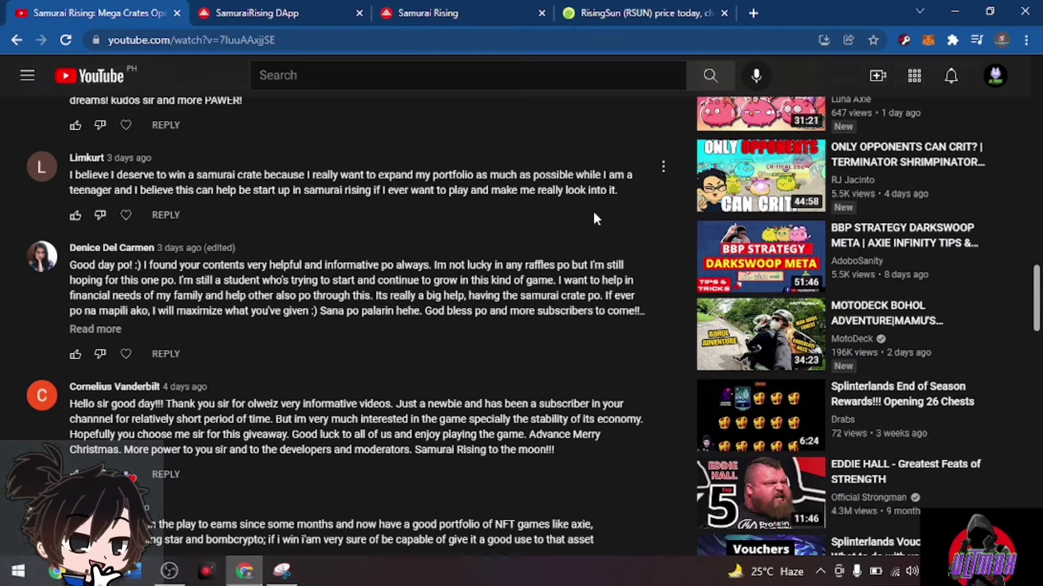
scroll(591, 209, down, 1)
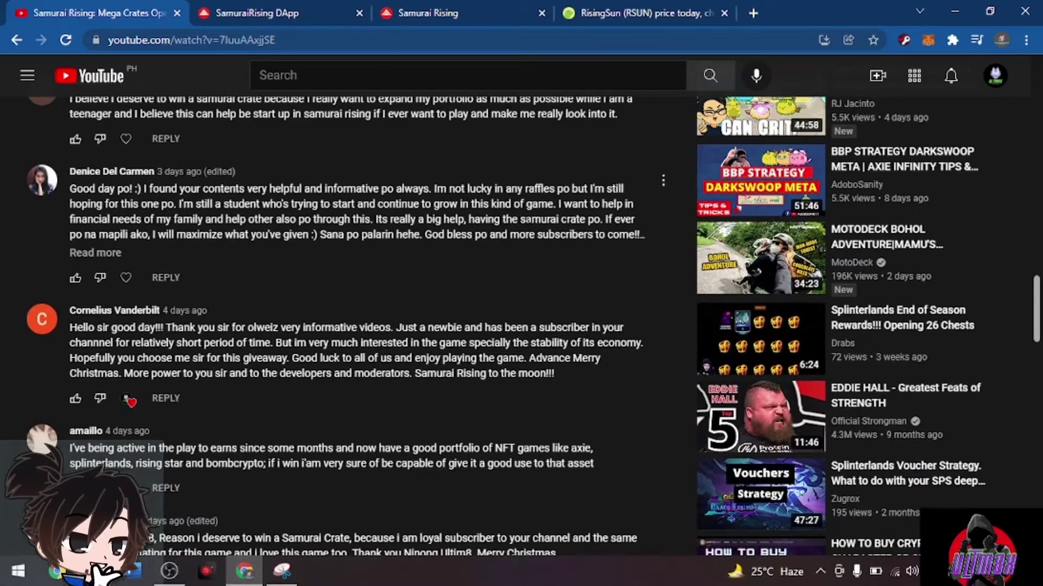
scroll(374, 249, up, 1)
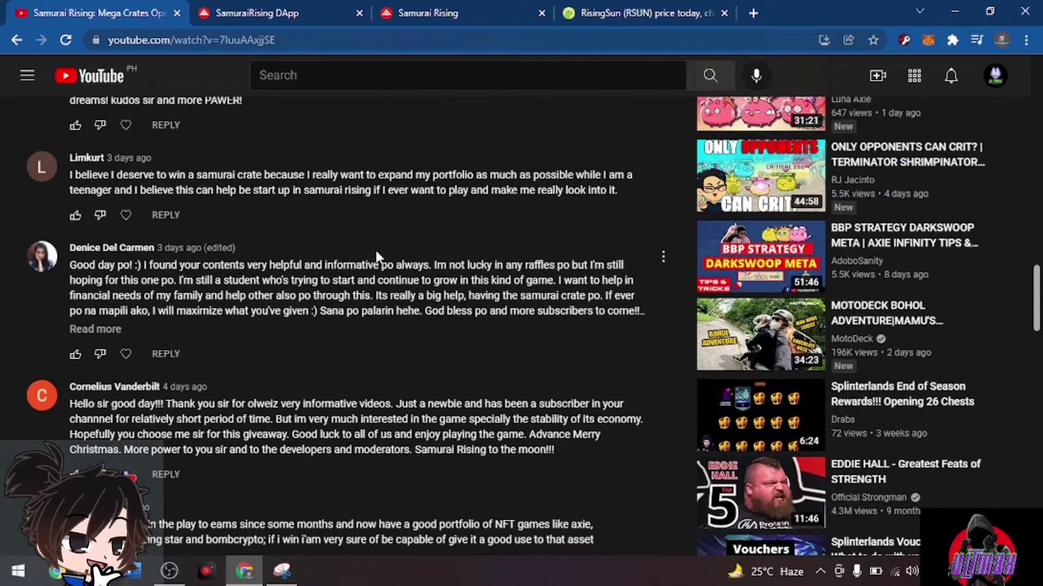
scroll(376, 251, down, 1)
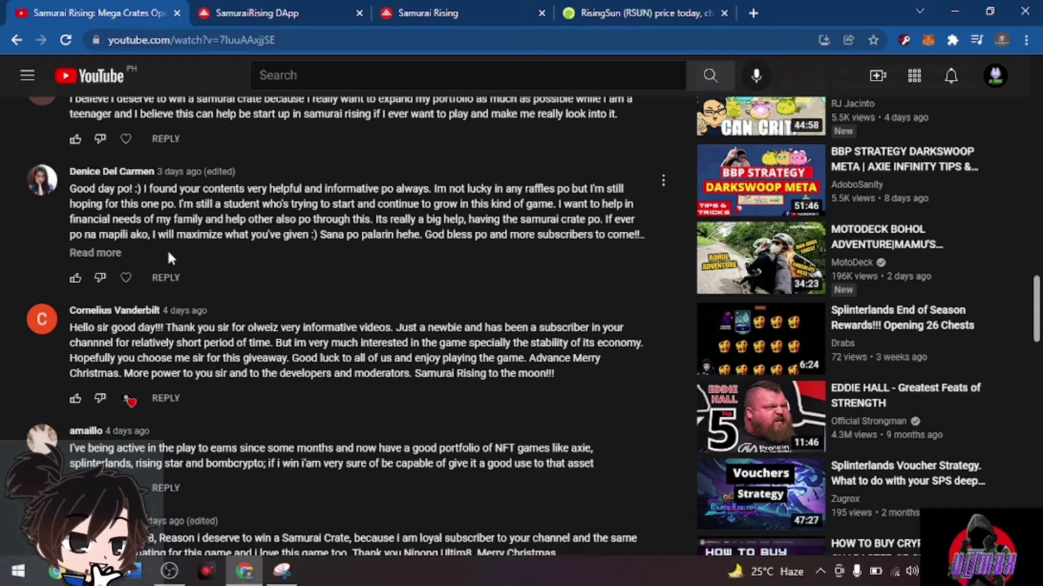
click(116, 252)
scroll(260, 247, down, 1)
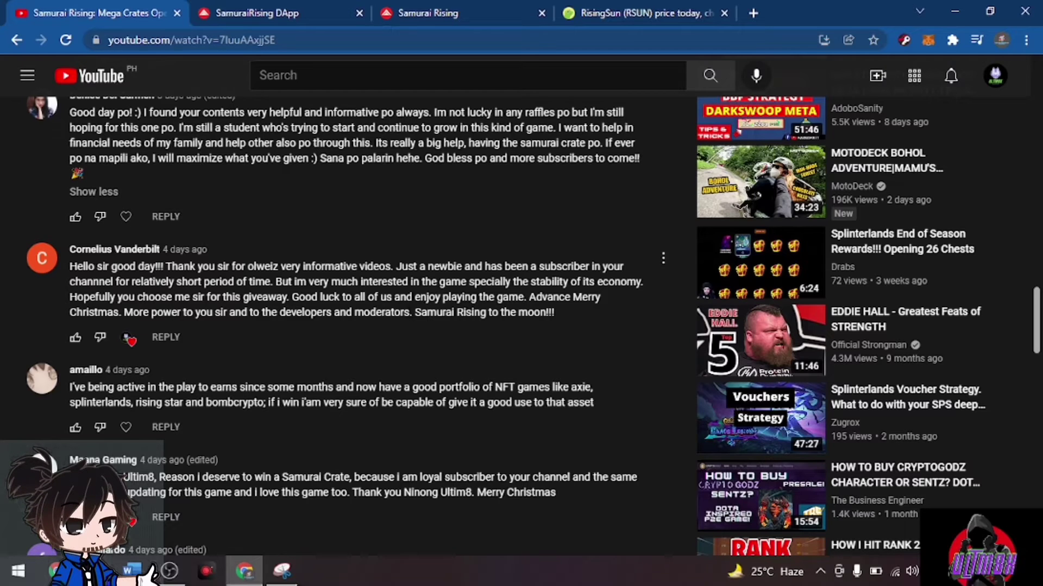
scroll(354, 325, down, 2)
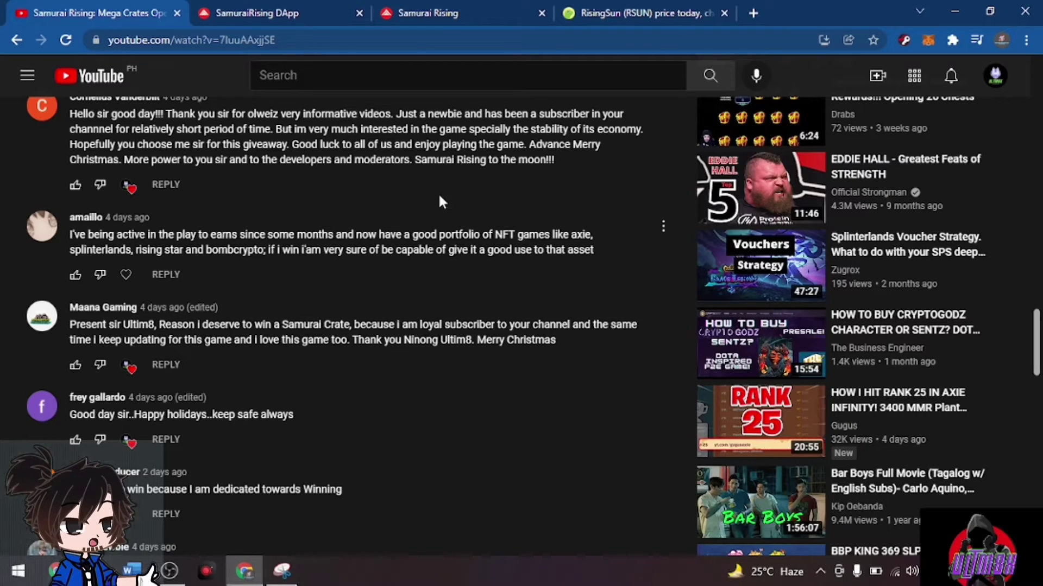
scroll(271, 256, down, 1)
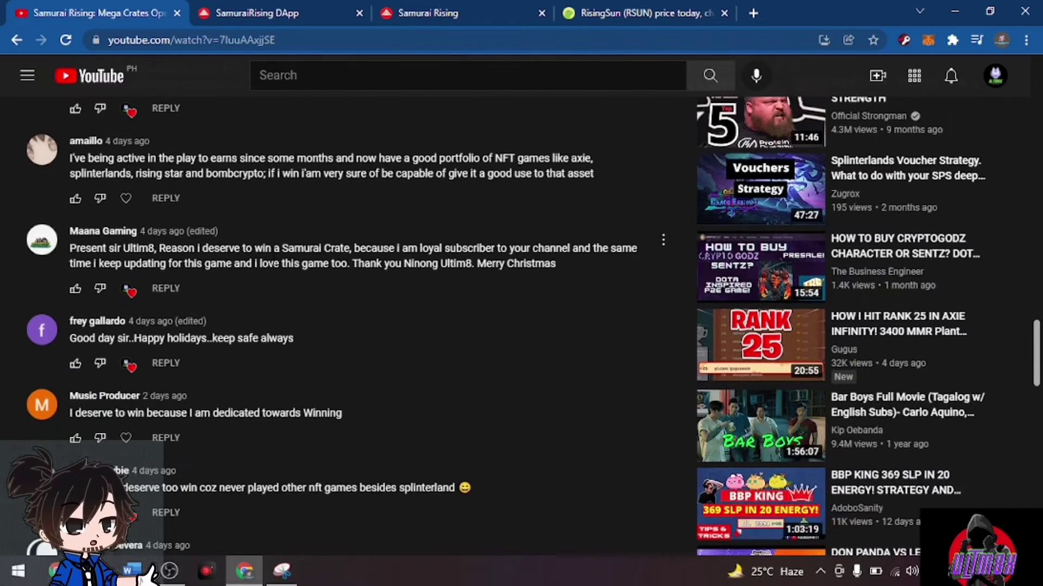
scroll(237, 277, down, 1)
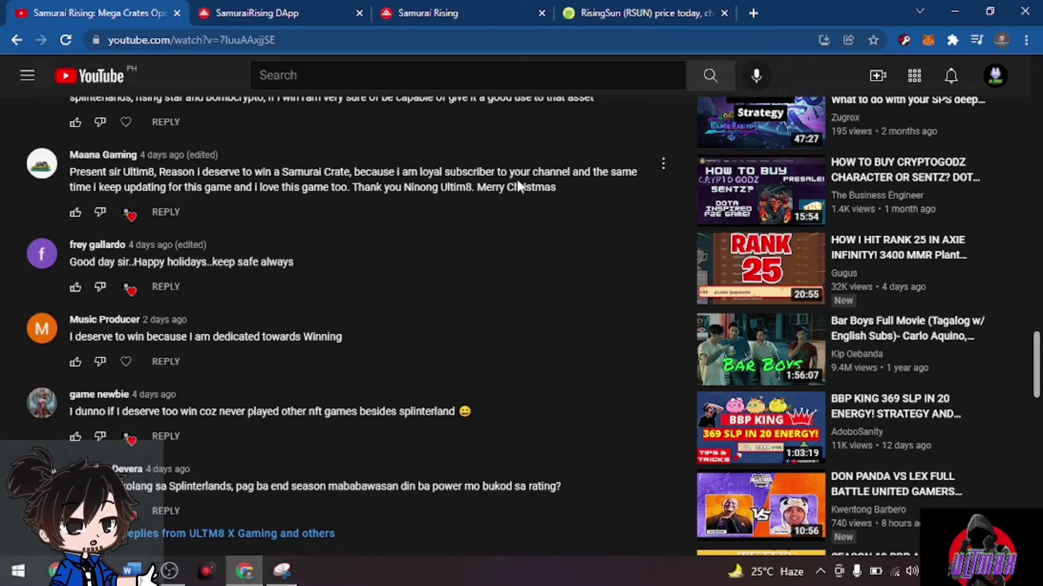
mouse_move(351, 338)
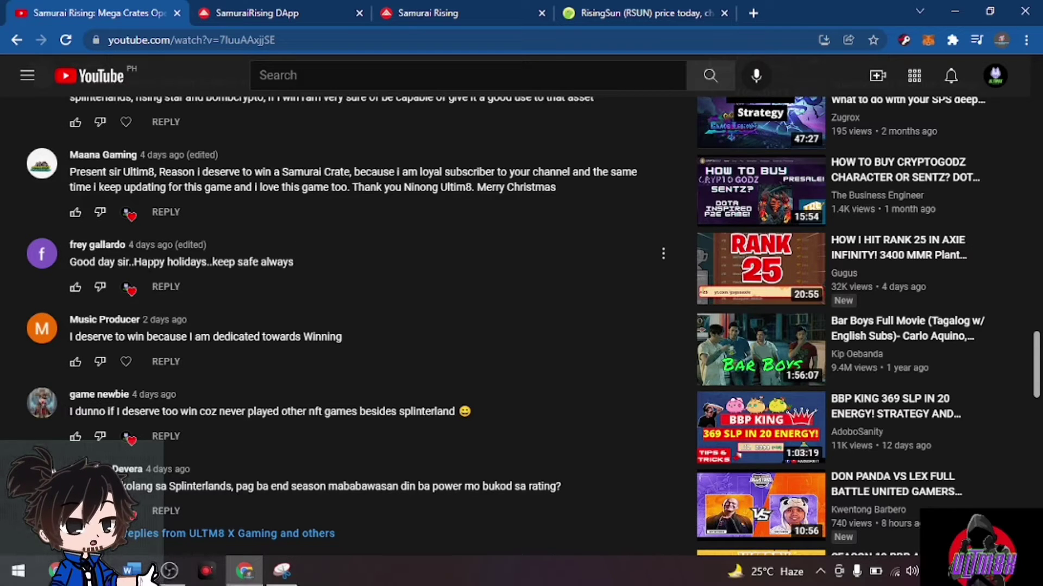
scroll(366, 253, down, 1)
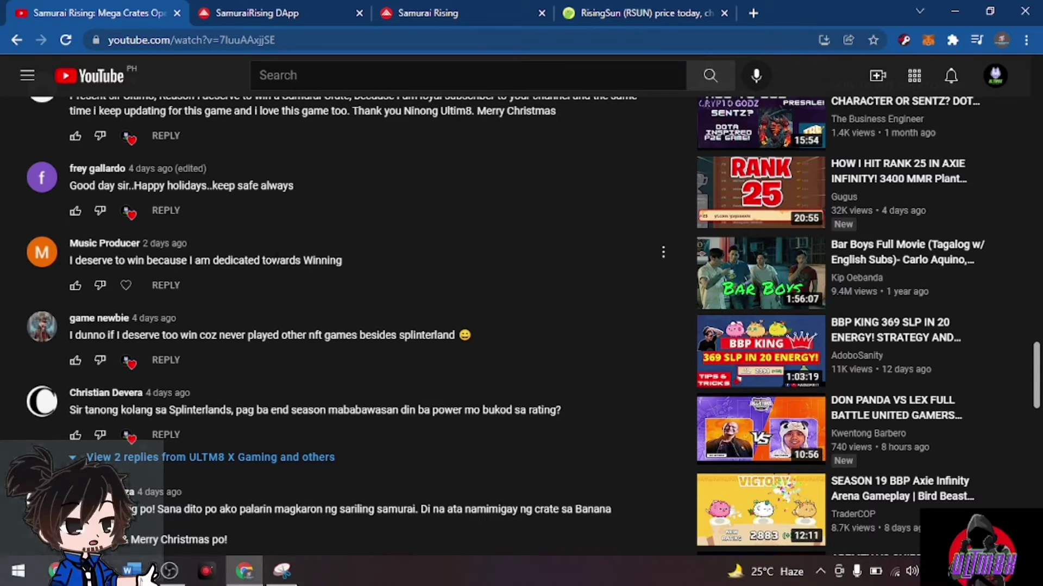
scroll(131, 257, down, 1)
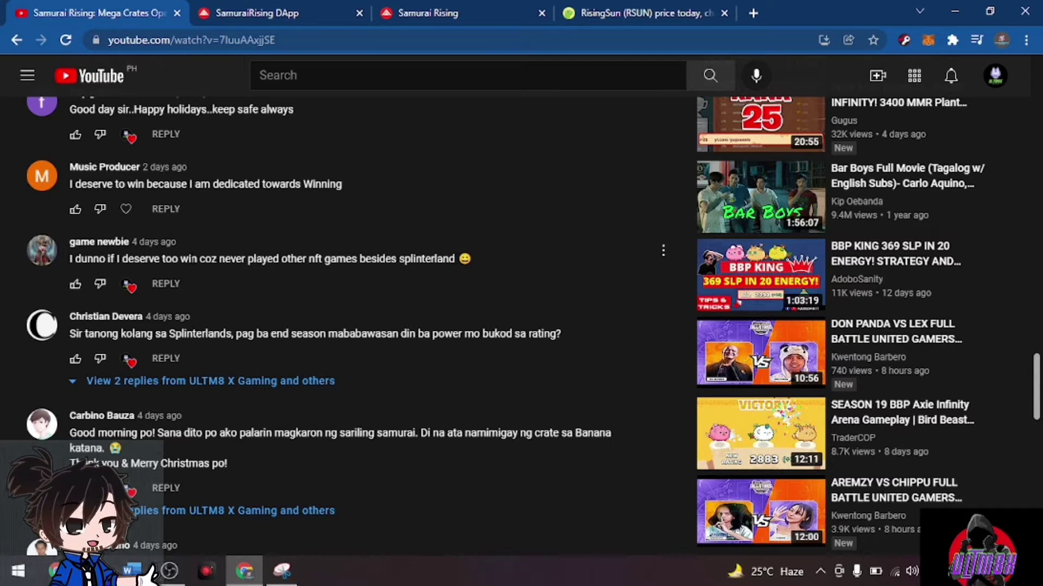
scroll(231, 283, down, 1)
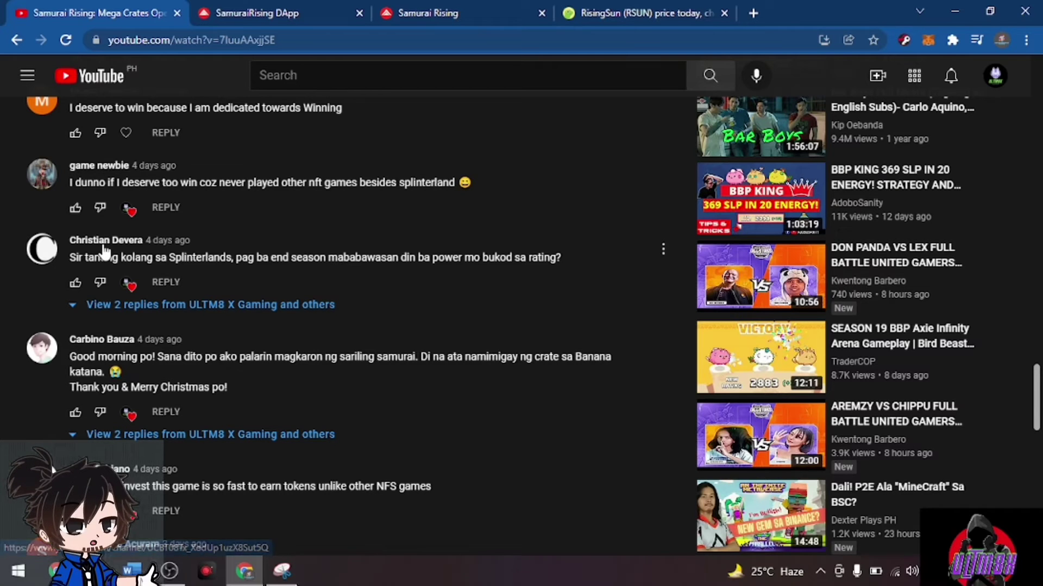
scroll(202, 247, down, 2)
scroll(203, 247, down, 2)
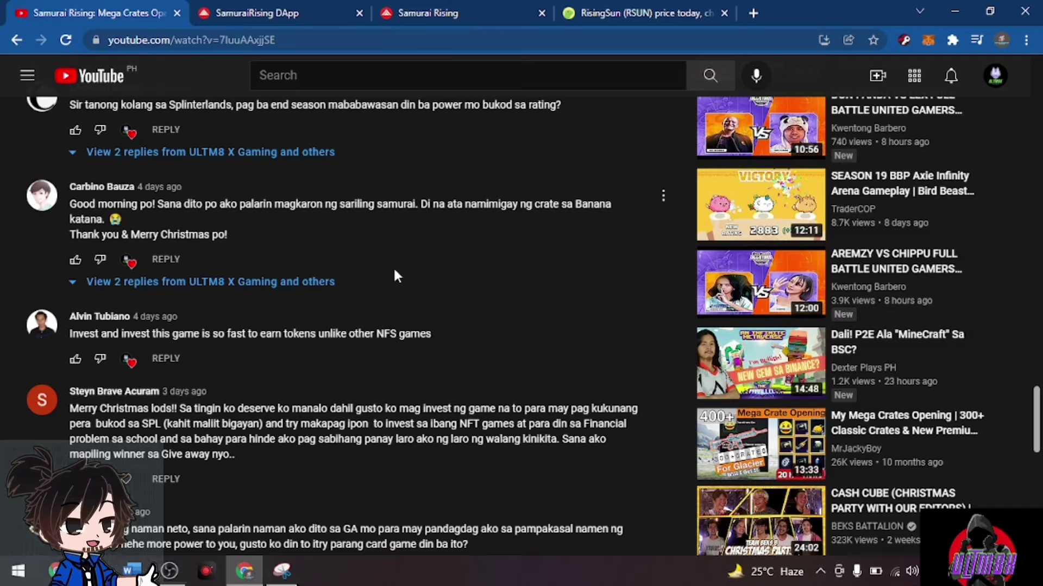
scroll(395, 269, down, 1)
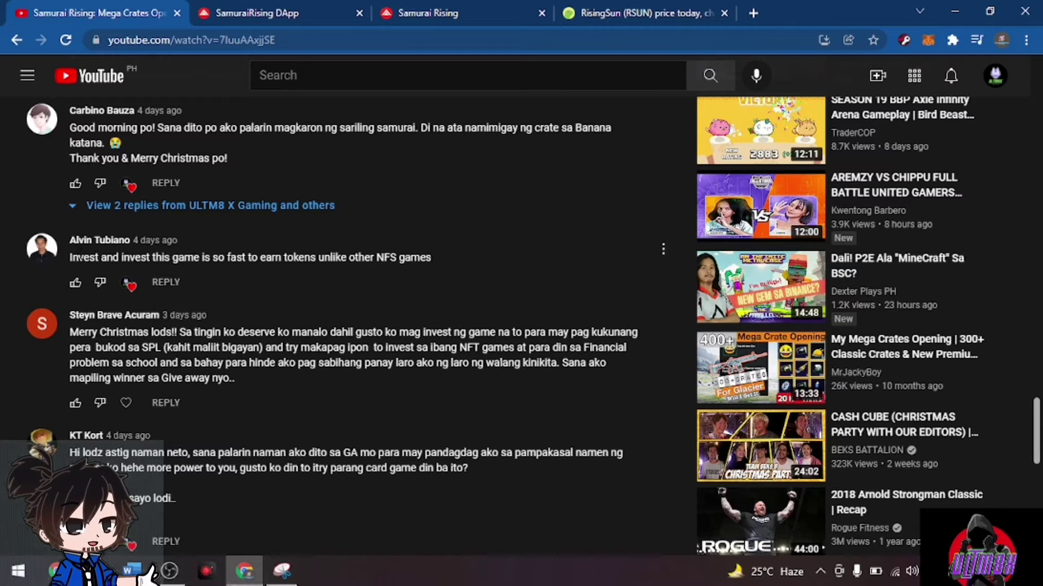
scroll(165, 249, down, 2)
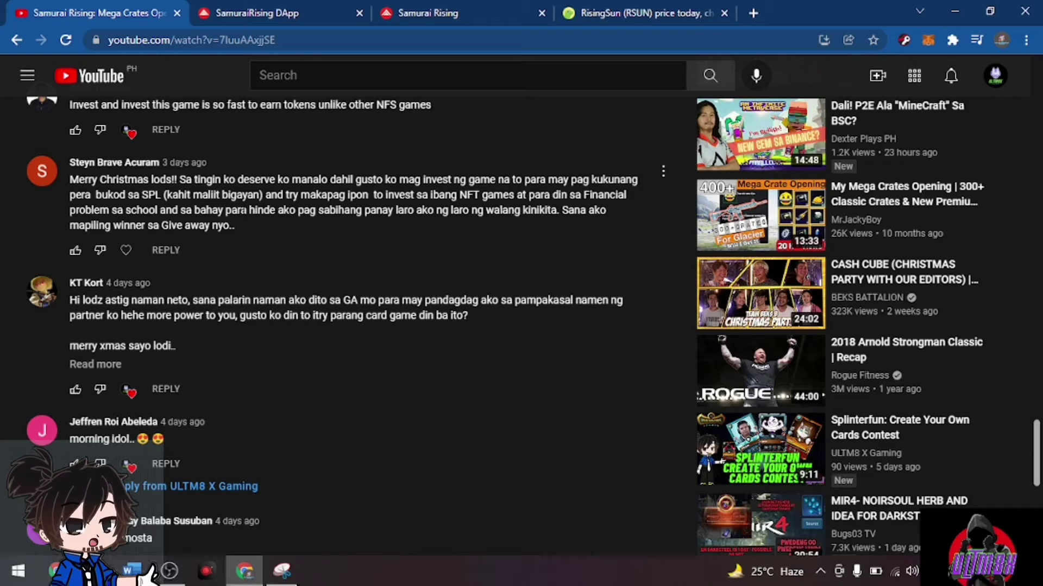
Highlight part of the long Filipino giveaway comment's text, then clear the selection.
drag(227, 210, 556, 210)
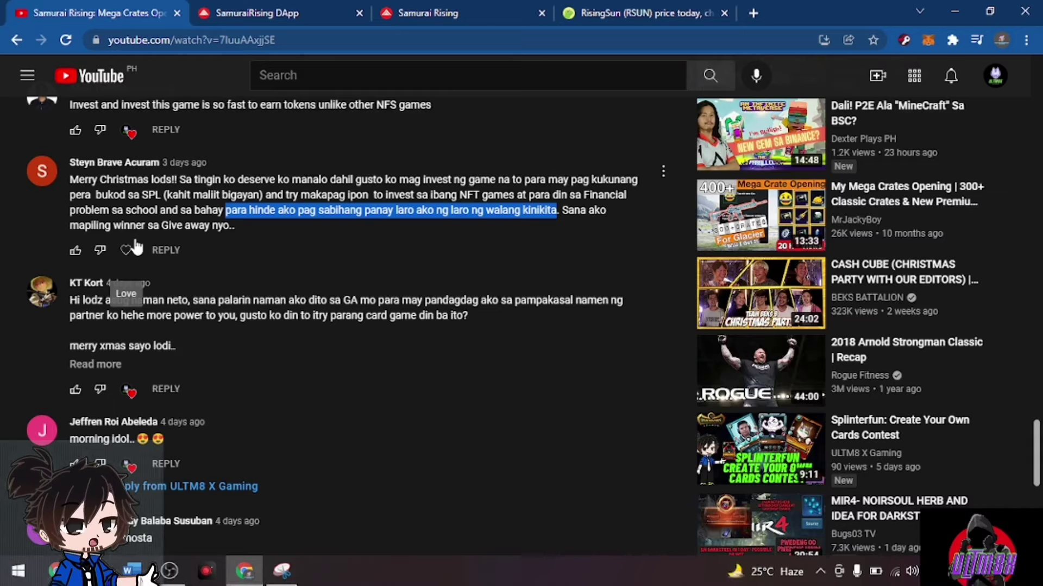
click(311, 240)
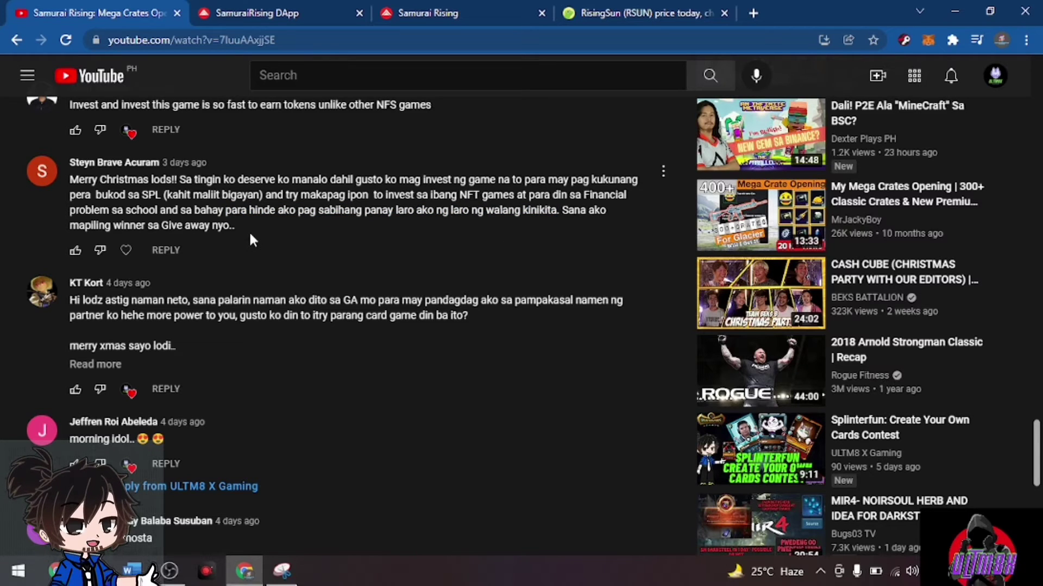
scroll(249, 230, down, 2)
scroll(249, 231, down, 1)
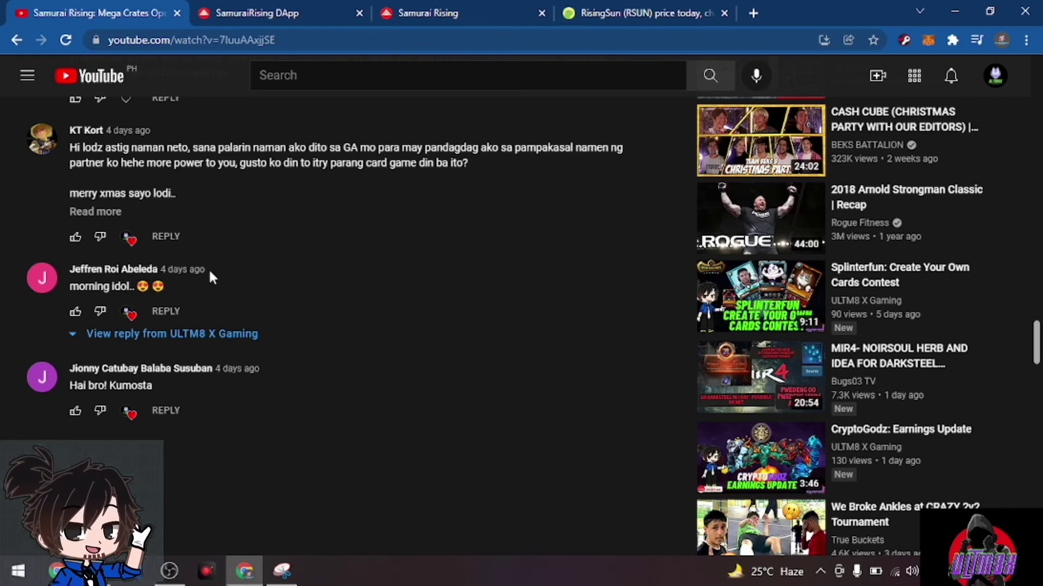
mouse_move(245, 431)
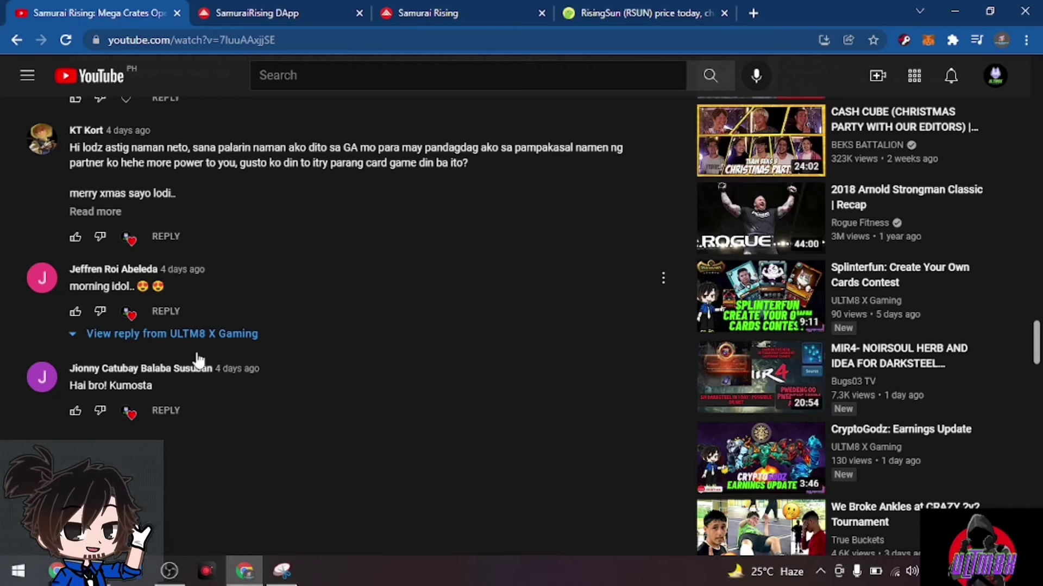
scroll(245, 346, up, 2)
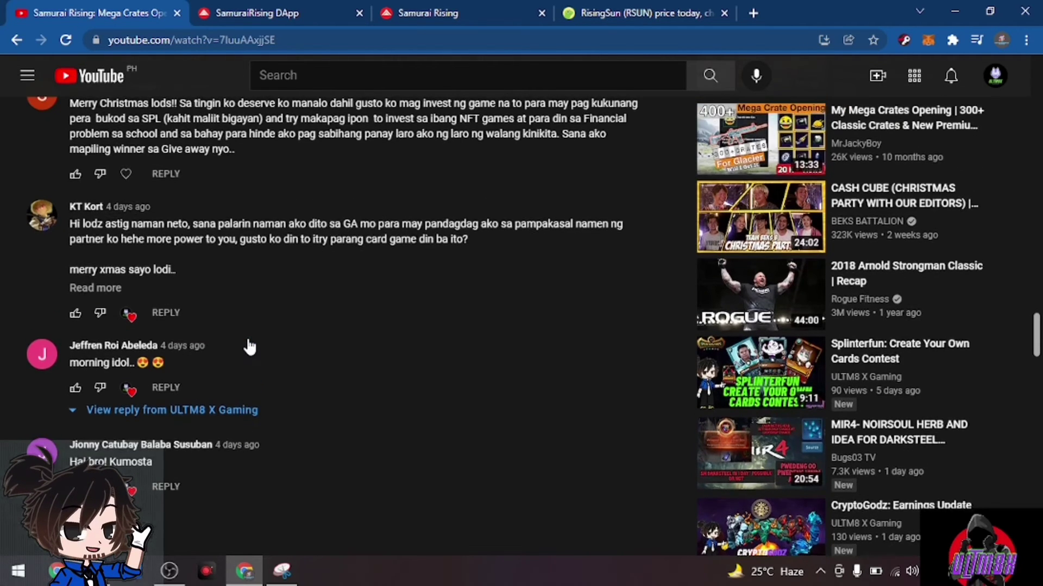
scroll(244, 346, up, 2)
scroll(245, 346, up, 2)
scroll(248, 336, up, 2)
scroll(247, 336, up, 1)
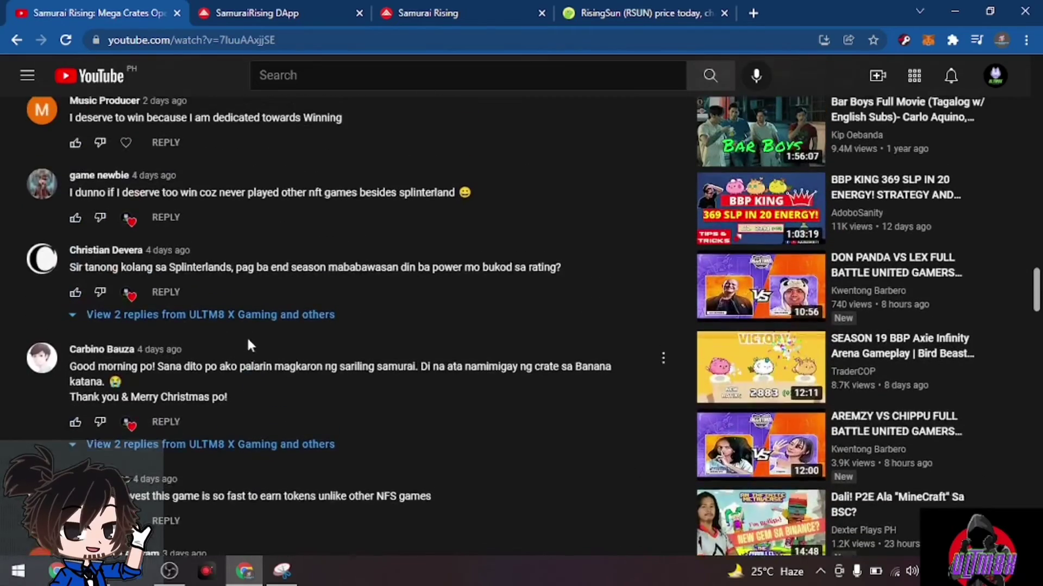
scroll(247, 336, up, 3)
scroll(247, 337, up, 2)
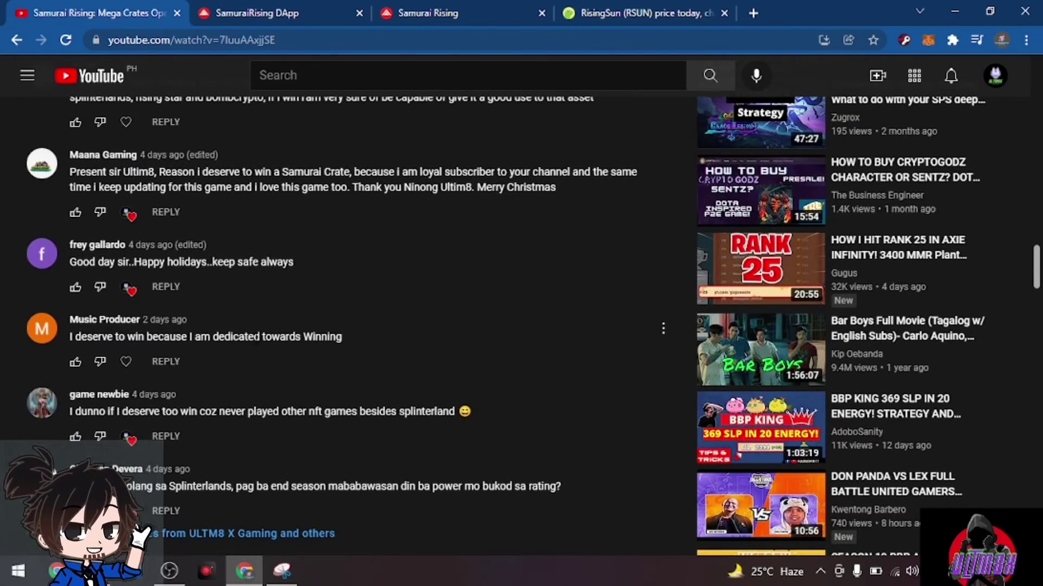
scroll(255, 336, up, 1)
scroll(255, 336, up, 3)
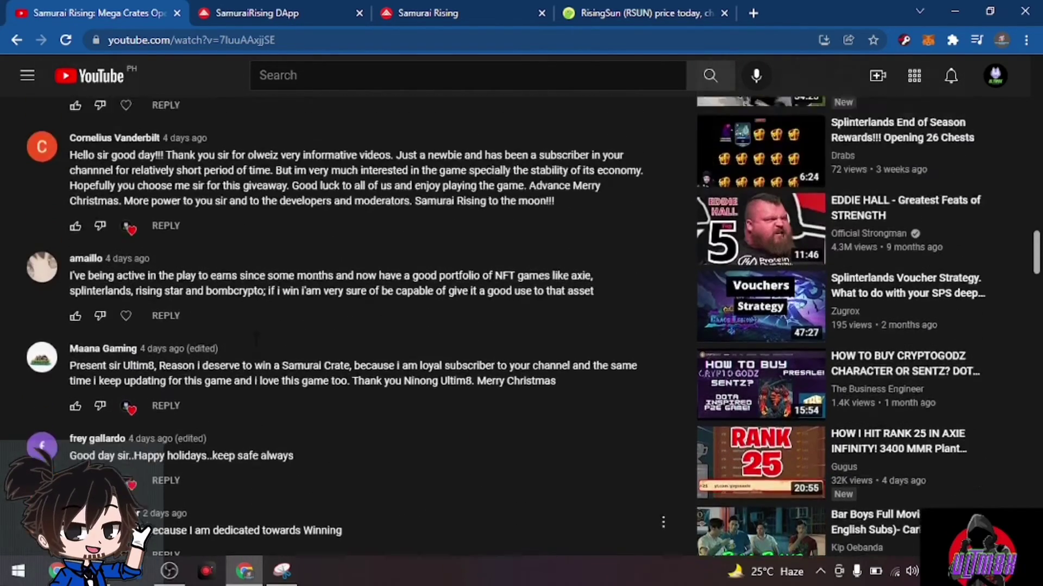
scroll(255, 337, up, 2)
mouse_move(300, 188)
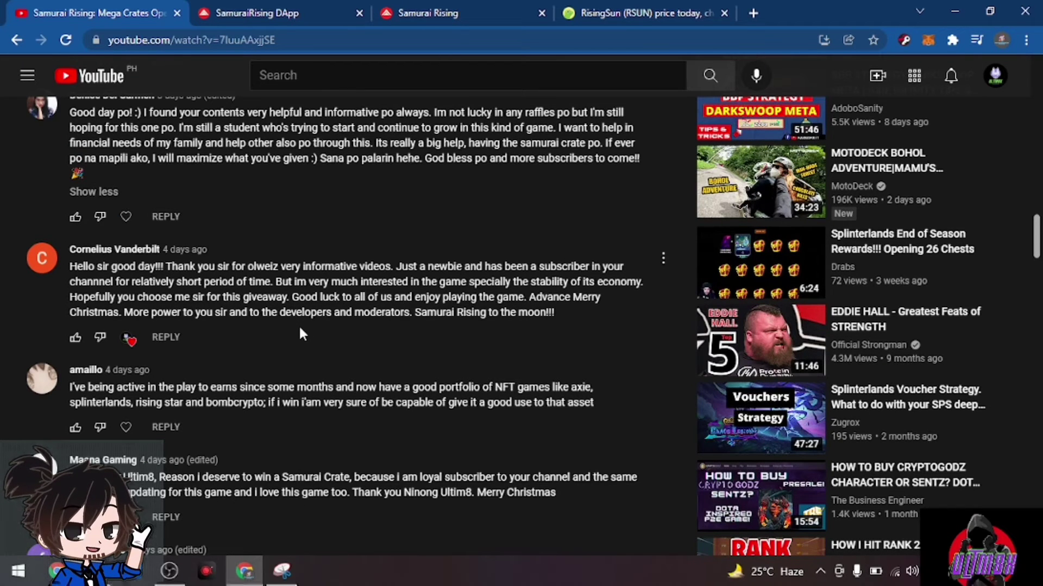
scroll(300, 324, up, 4)
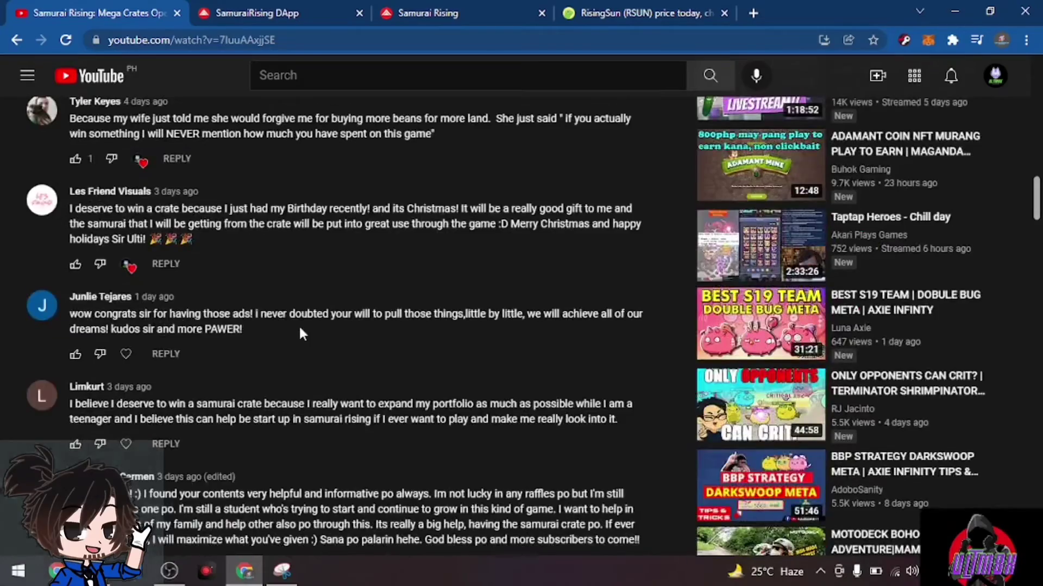
scroll(299, 324, up, 5)
scroll(299, 326, up, 5)
scroll(298, 324, down, 3)
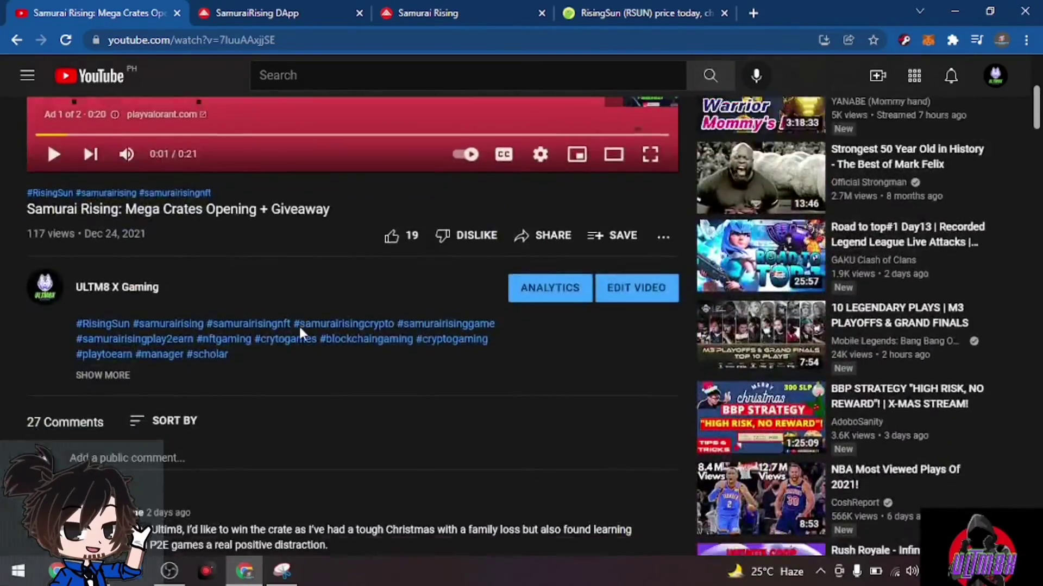
scroll(299, 325, down, 5)
scroll(299, 325, down, 5)
scroll(298, 324, down, 4)
scroll(299, 324, down, 5)
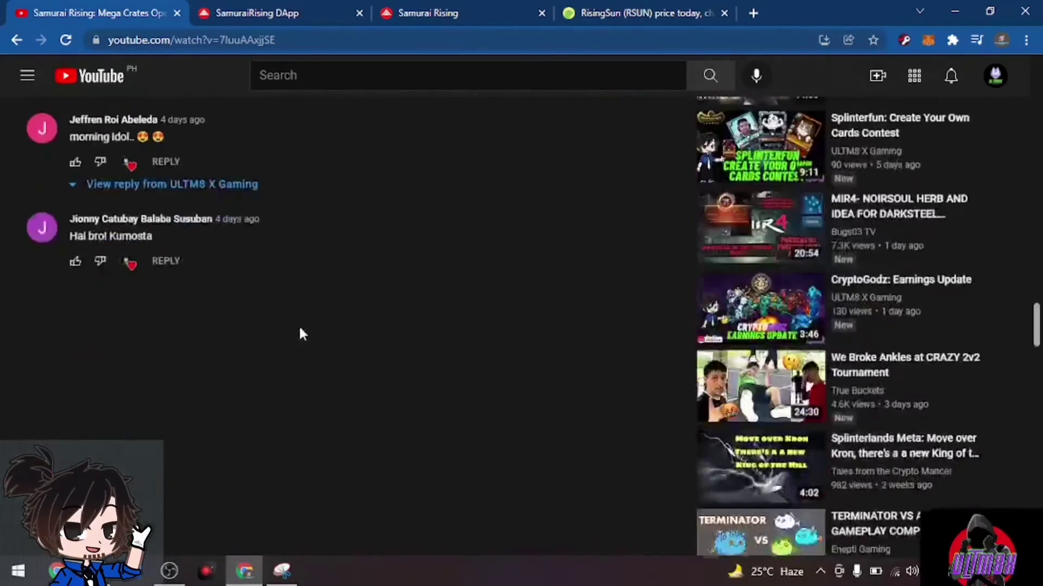
scroll(299, 325, up, 4)
scroll(298, 325, down, 5)
scroll(299, 326, up, 2)
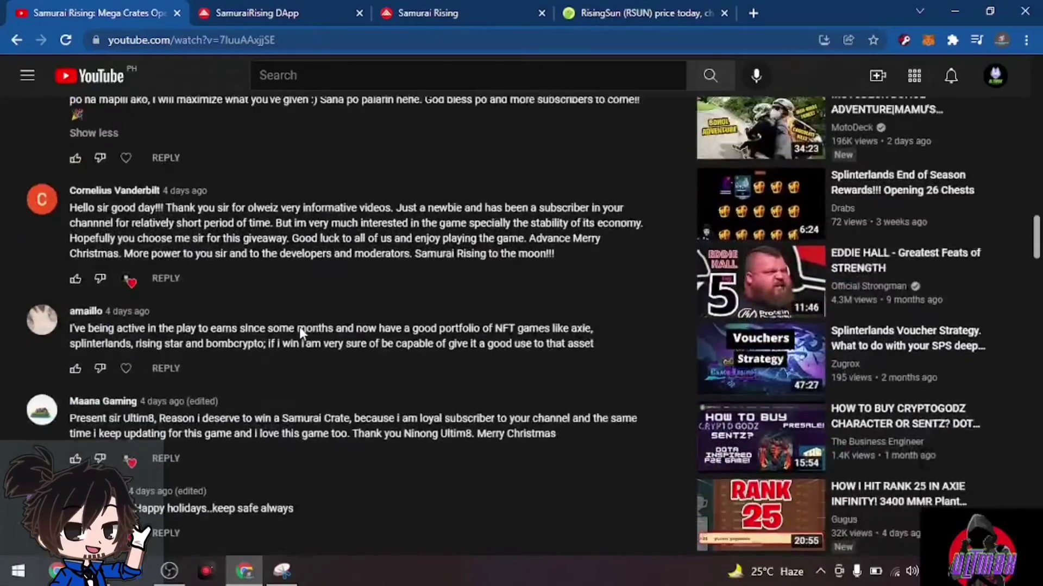
scroll(299, 325, down, 4)
scroll(299, 325, down, 2)
scroll(299, 325, up, 4)
scroll(298, 325, up, 3)
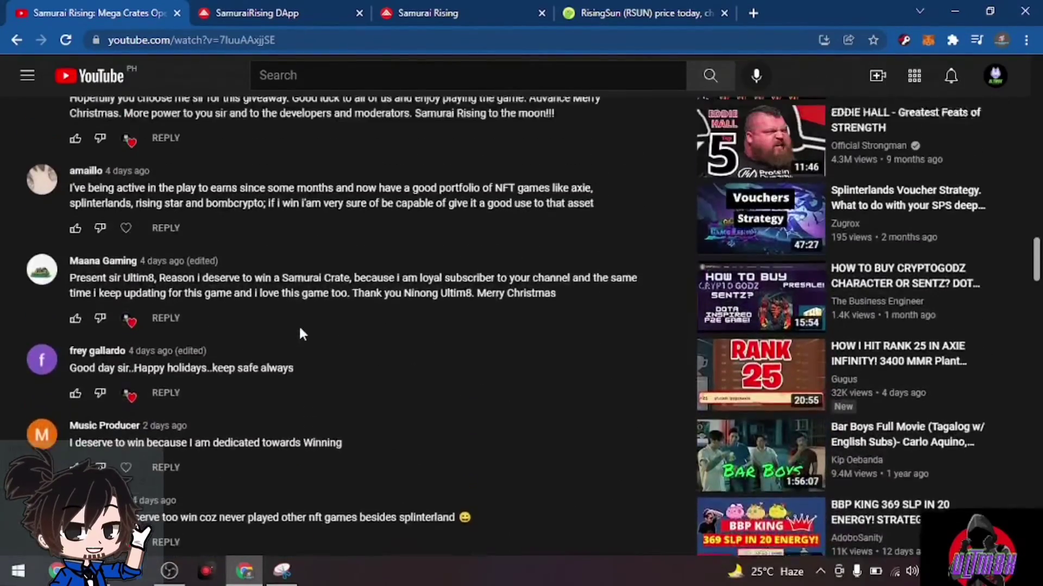
scroll(299, 324, up, 3)
scroll(299, 324, up, 2)
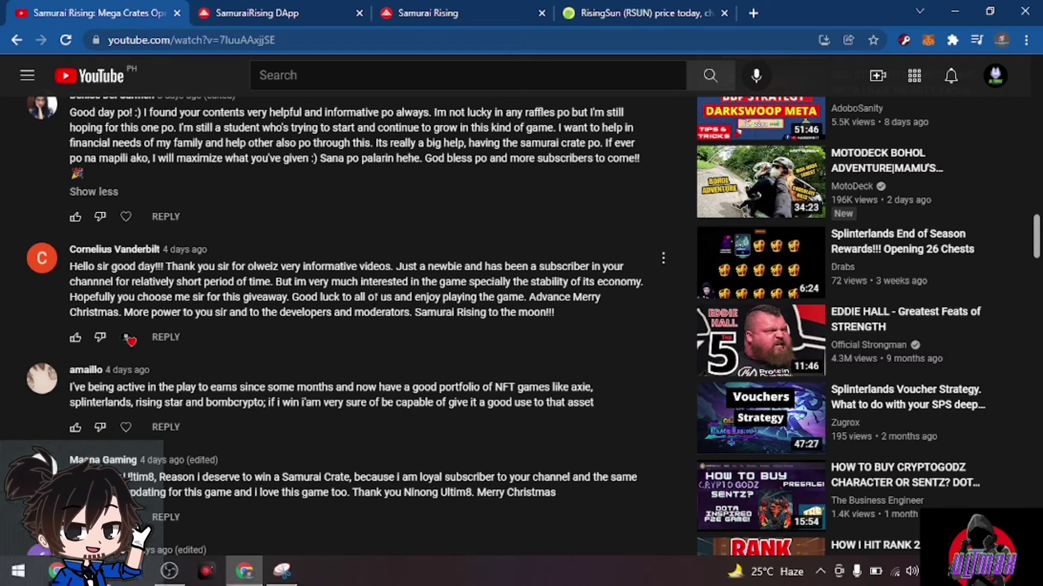
Highlight the closing line of Cornelius Vanderbilt's winning comment, then deselect it.
mouse_move(351, 289)
drag(414, 311, 561, 312)
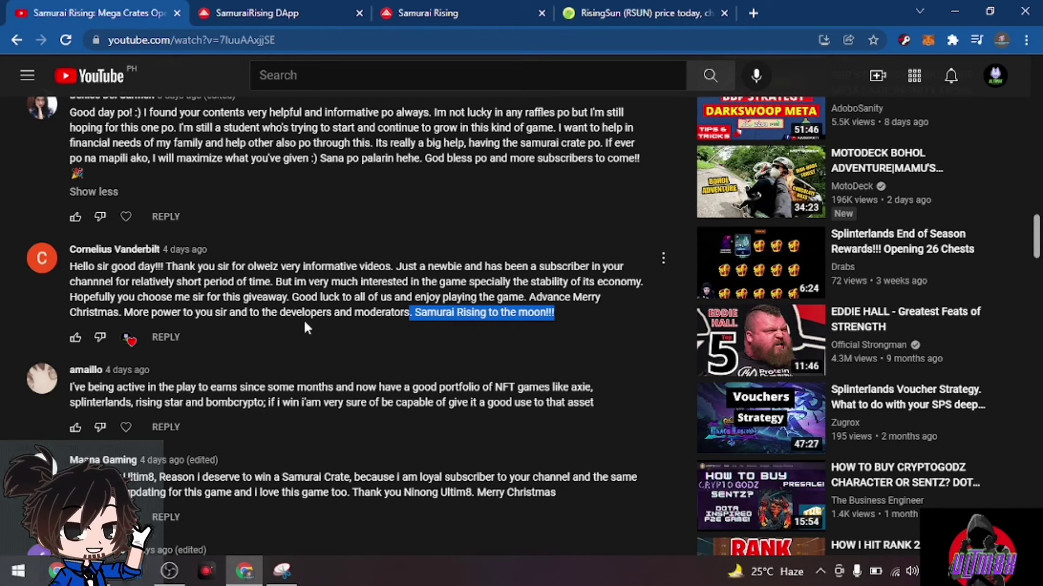
scroll(288, 326, up, 2)
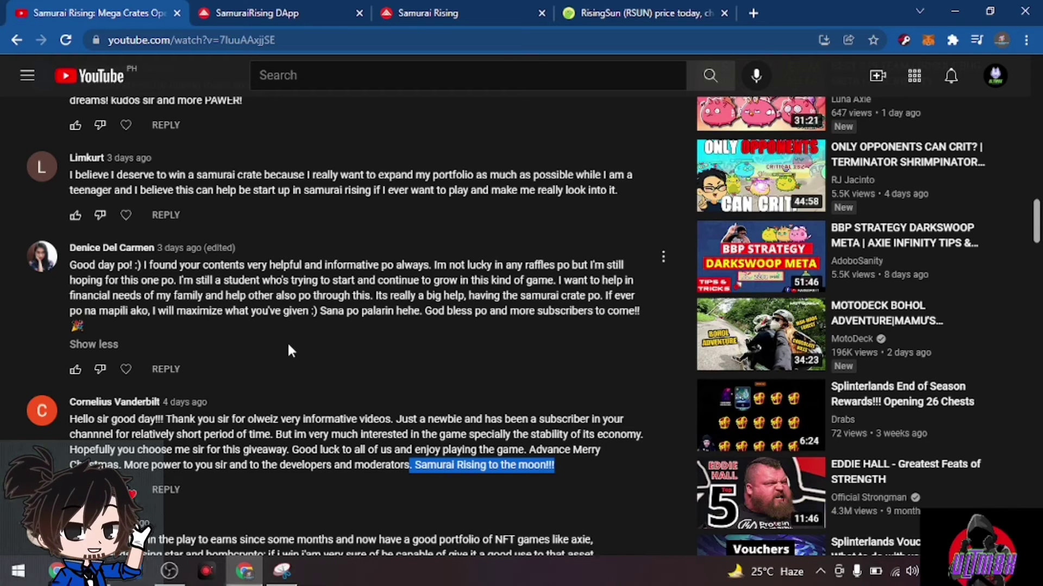
click(328, 351)
scroll(327, 351, down, 1)
scroll(328, 352, down, 1)
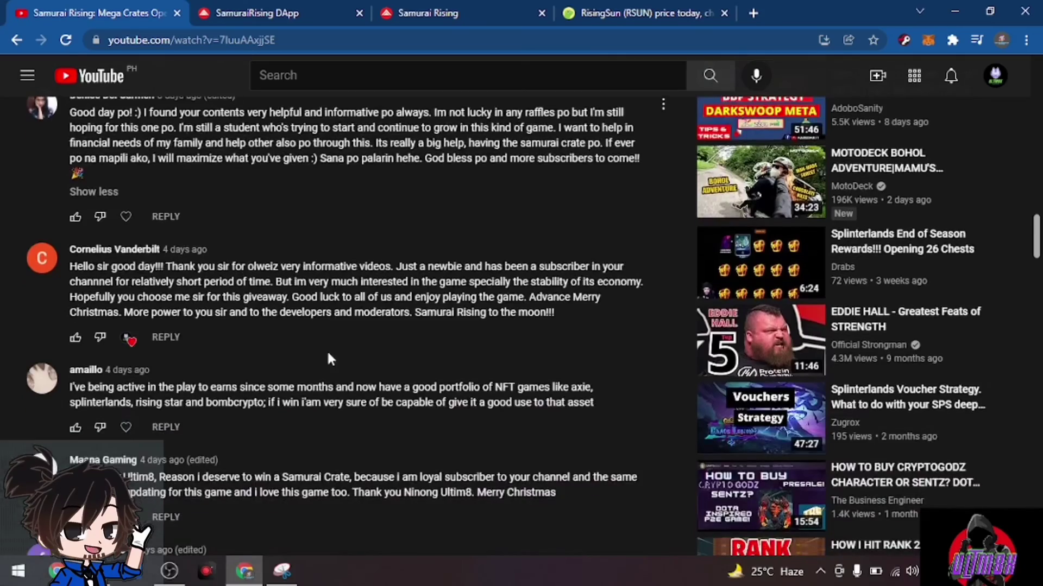
scroll(328, 351, up, 1)
scroll(327, 358, up, 1)
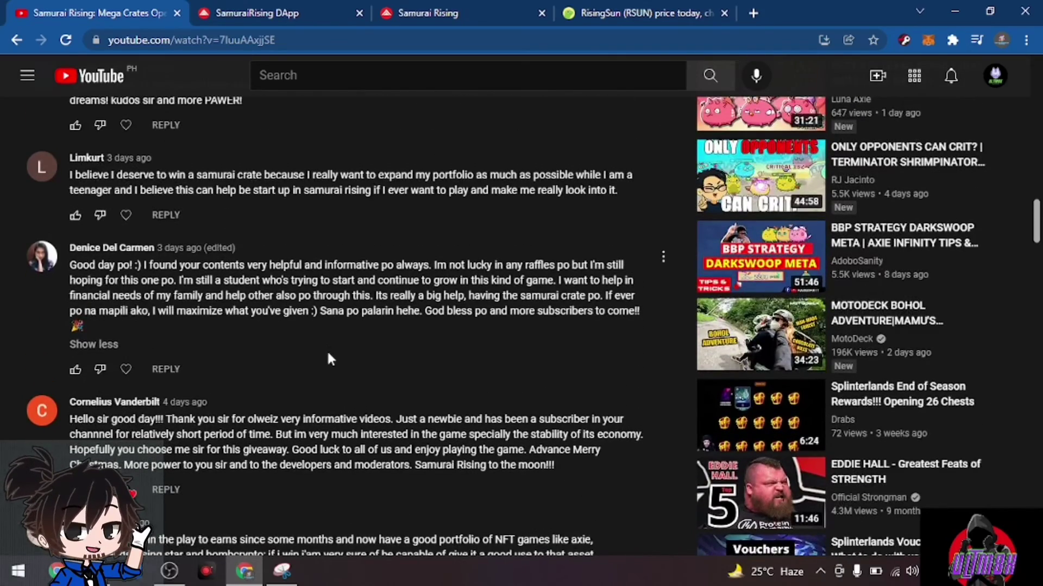
scroll(327, 350, up, 3)
scroll(326, 350, down, 2)
scroll(327, 352, down, 1)
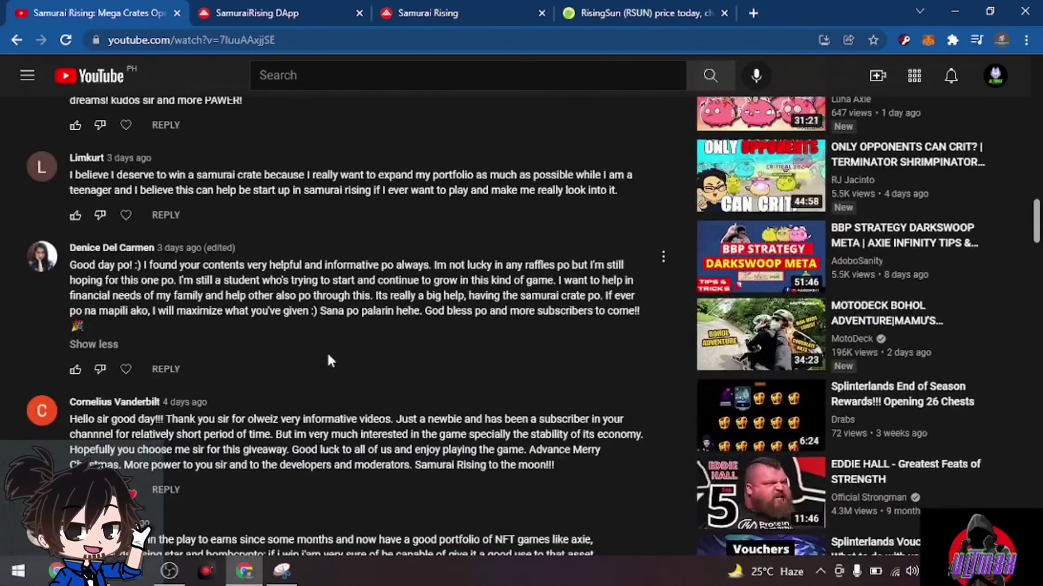
scroll(327, 351, down, 1)
scroll(328, 353, down, 1)
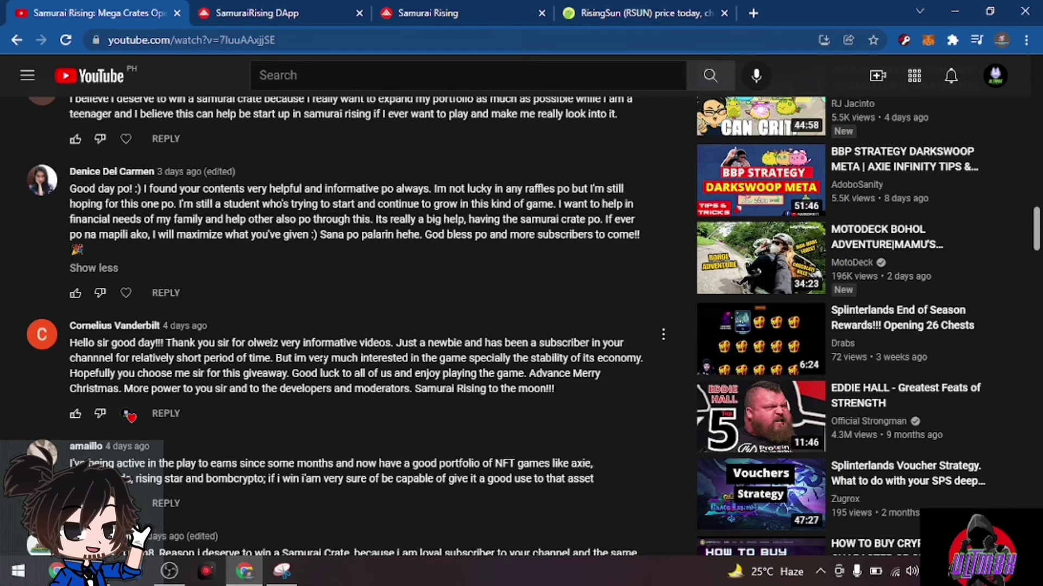
scroll(326, 351, up, 3)
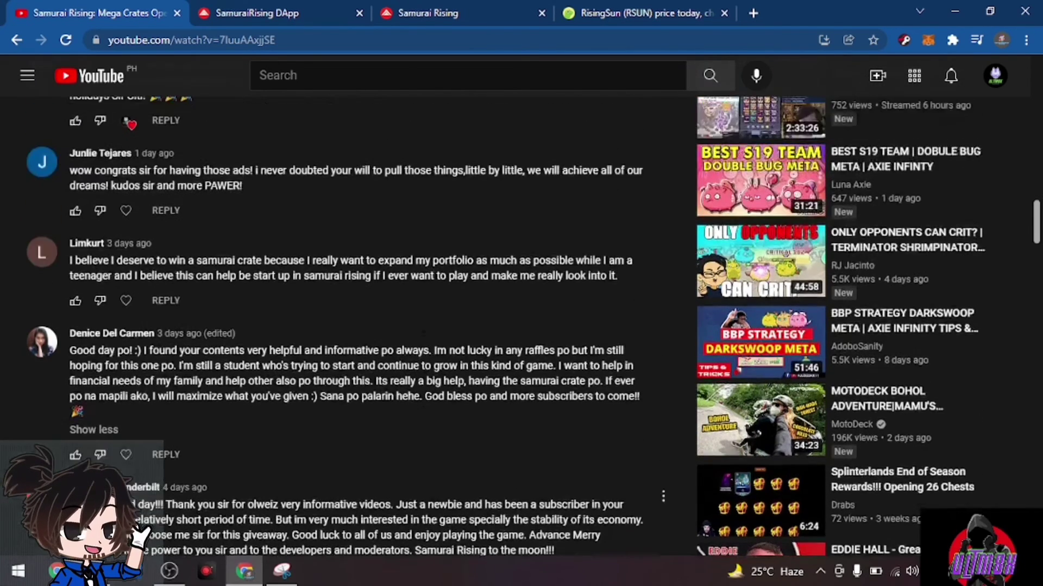
scroll(327, 350, up, 2)
scroll(554, 408, down, 3)
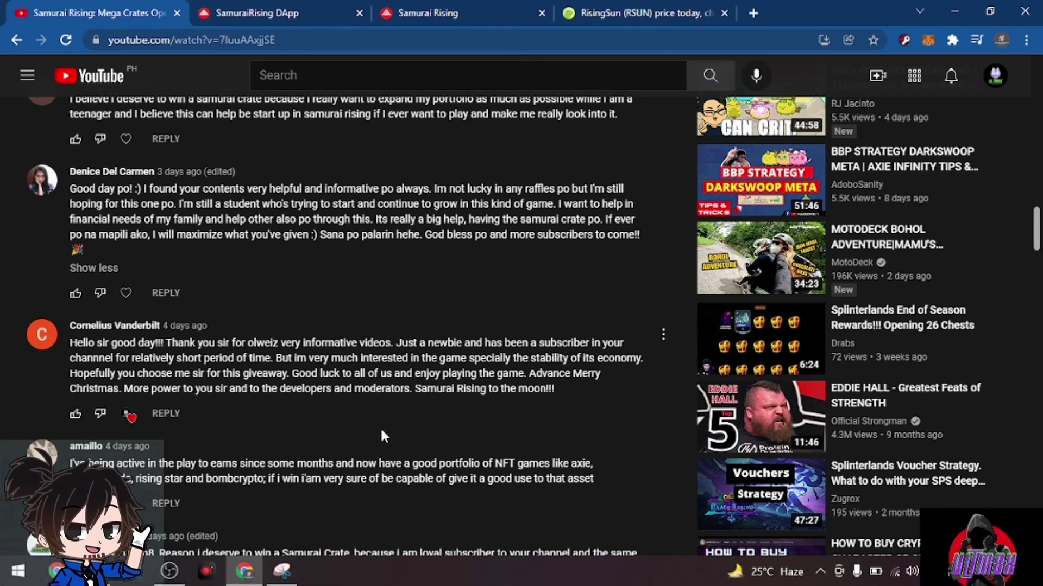
scroll(381, 427, up, 3)
scroll(380, 426, up, 3)
scroll(381, 426, up, 3)
scroll(381, 426, up, 3)
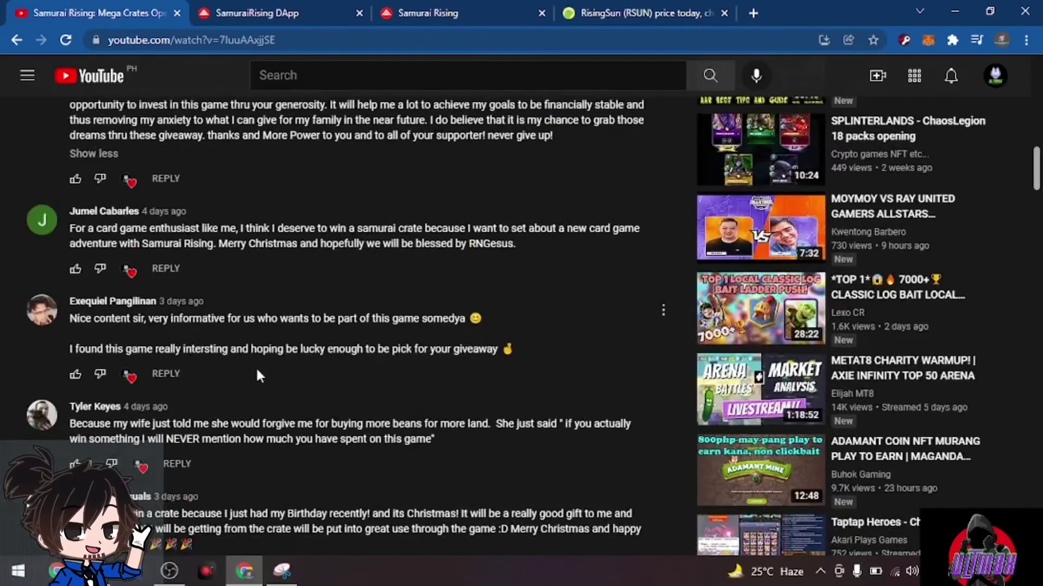
scroll(256, 367, up, 3)
scroll(256, 367, up, 4)
scroll(182, 267, up, 1)
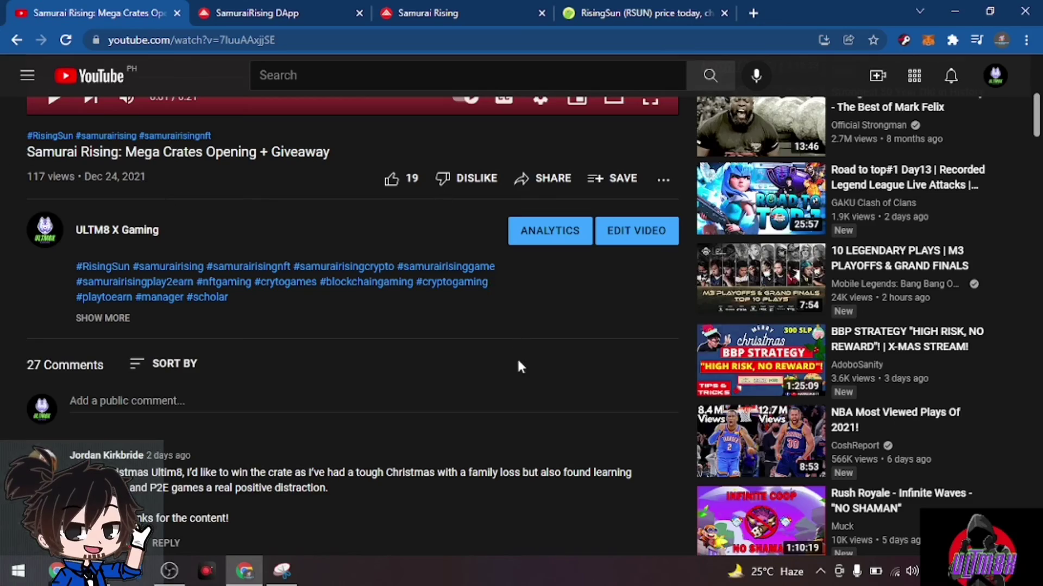
scroll(517, 358, down, 8)
scroll(533, 367, down, 3)
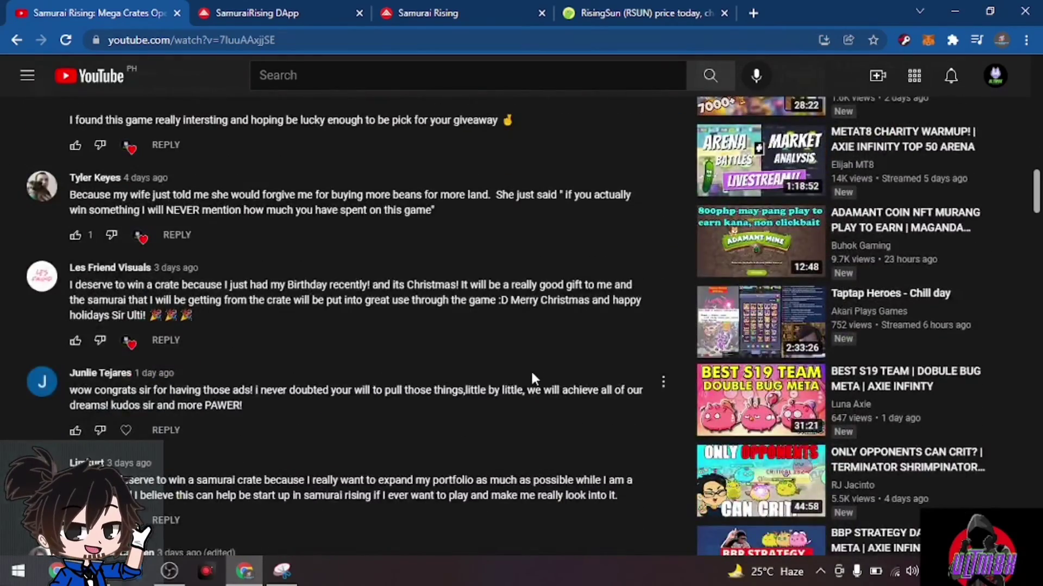
scroll(530, 369, down, 5)
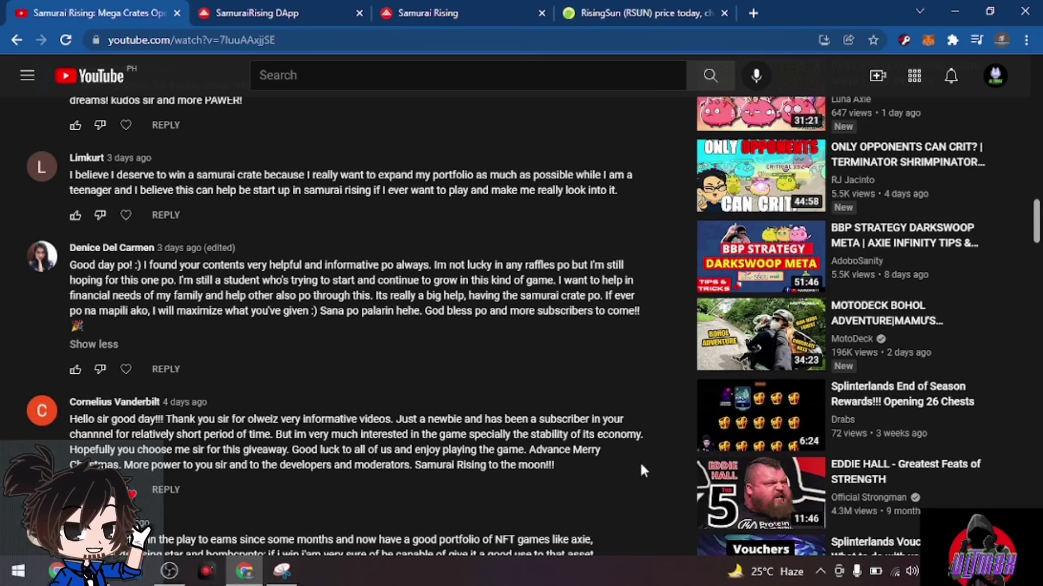
scroll(639, 461, up, 10)
scroll(640, 462, up, 15)
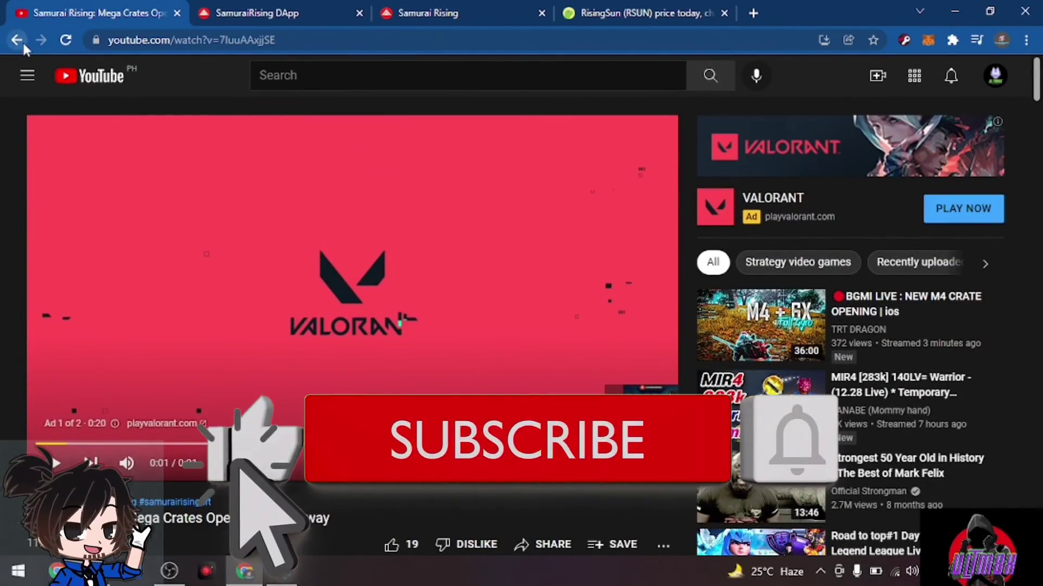
Return to the ULTM8 X Gaming channel's Videos tab using the browser Back button.
click(18, 40)
scroll(498, 283, up, 2)
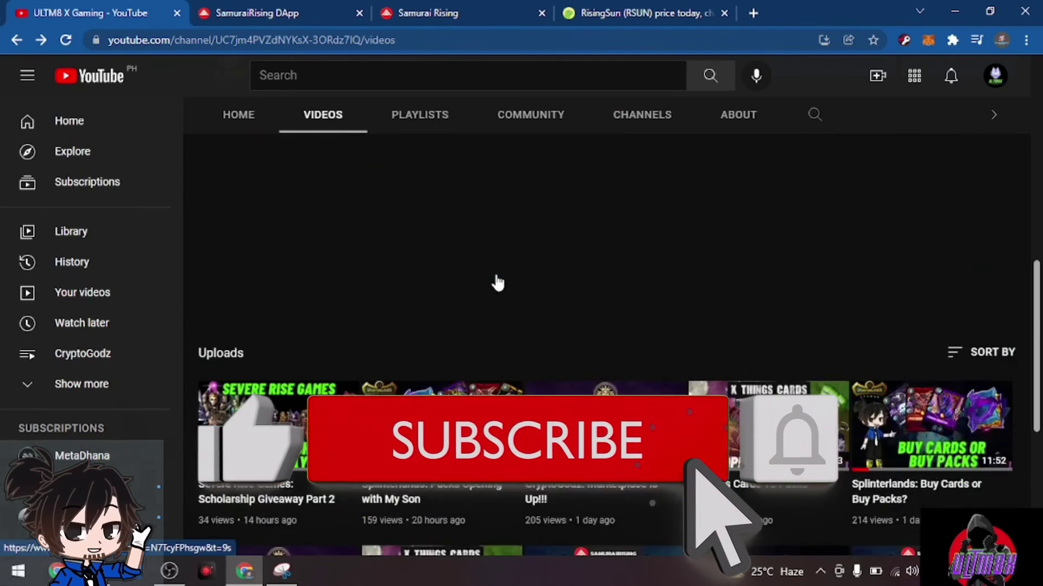